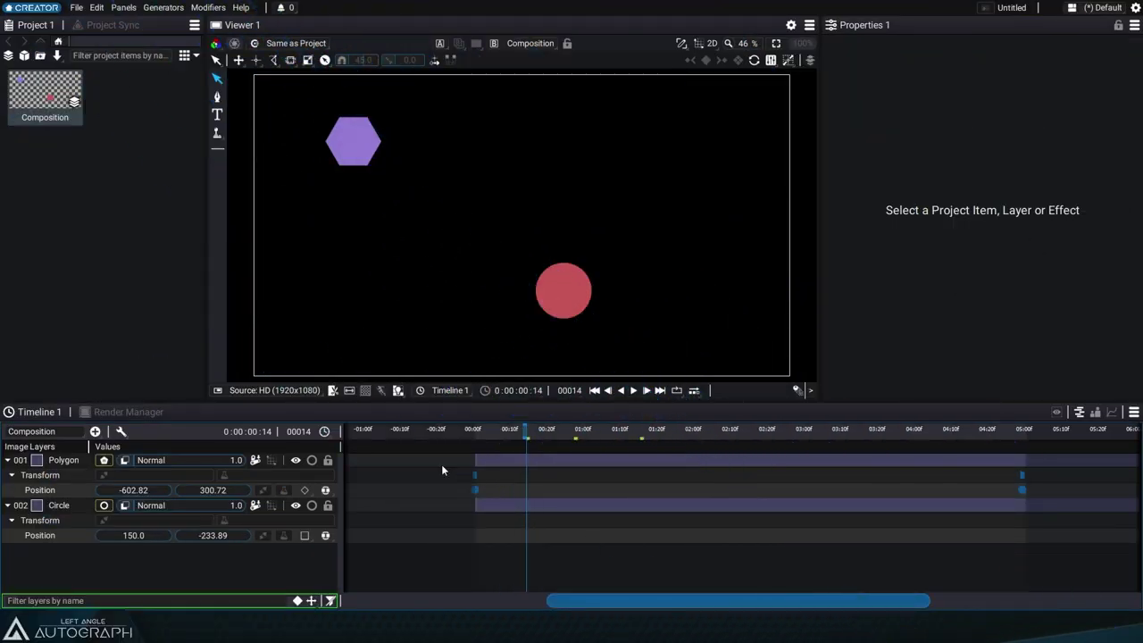
Step: Set the Circle layer's Position to 350 horizontally and -200 vertically
mouse_move(500, 434)
left_mouse_down()
mouse_move(608, 430)
mouse_move(478, 432)
mouse_move(525, 437)
mouse_move(497, 435)
left_mouse_up()
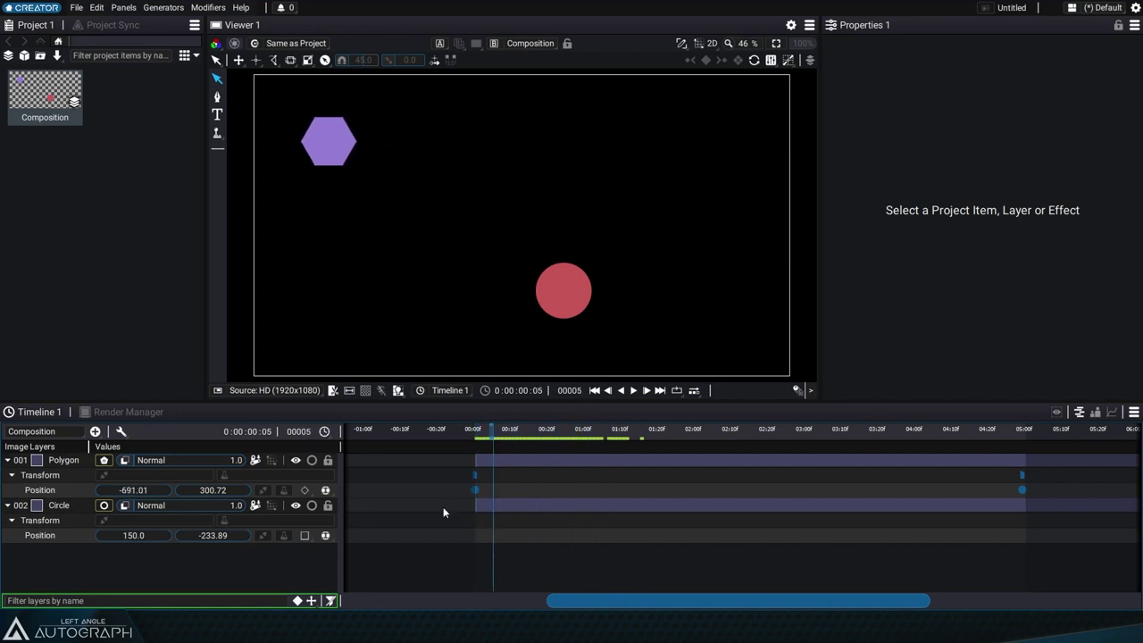
left_click(43, 538)
left_click_drag(122, 536, 179, 535)
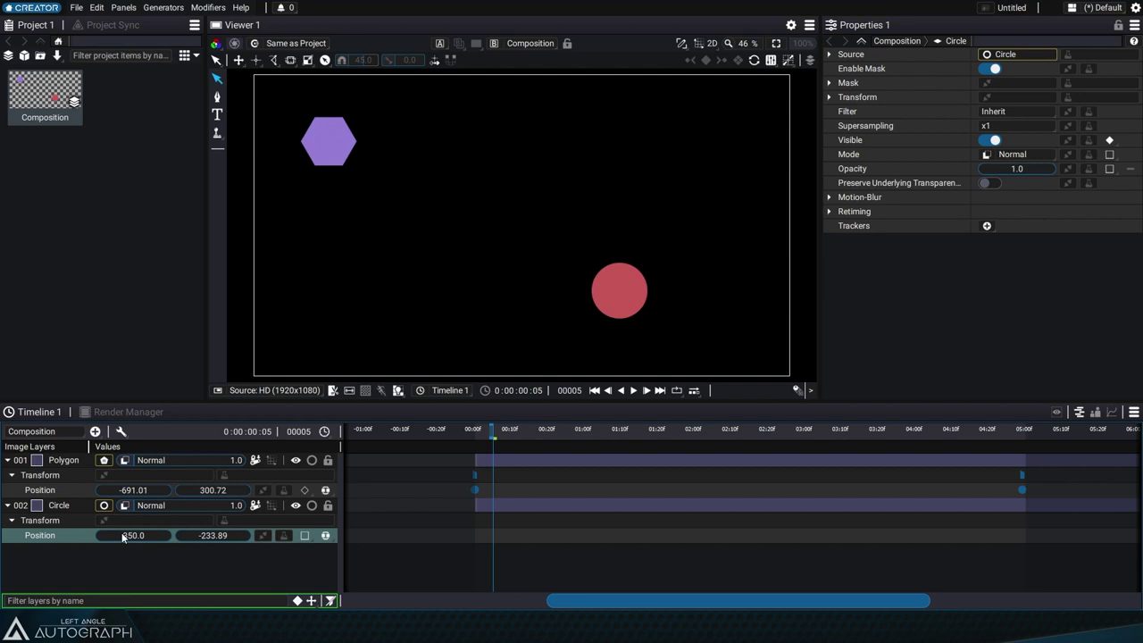
left_click(209, 537)
type("-200")
Step: Apply a Random generator to the Circle's Position with a minimum of -500 and a maximum of 500
left_click(306, 536)
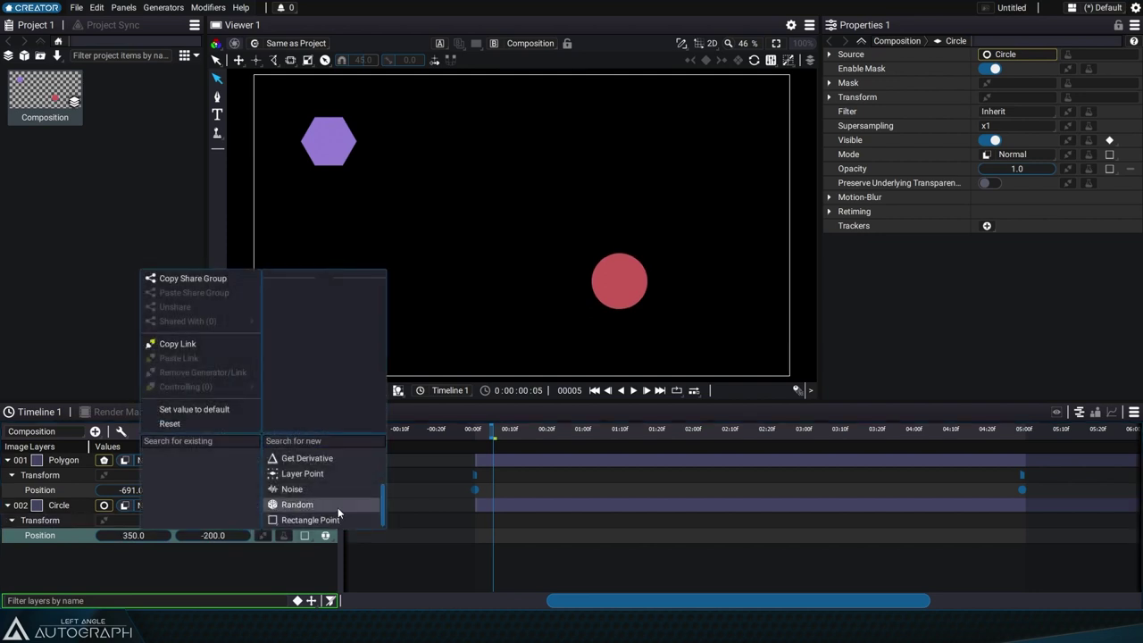
left_click(338, 507)
left_click(199, 562)
type("-5")
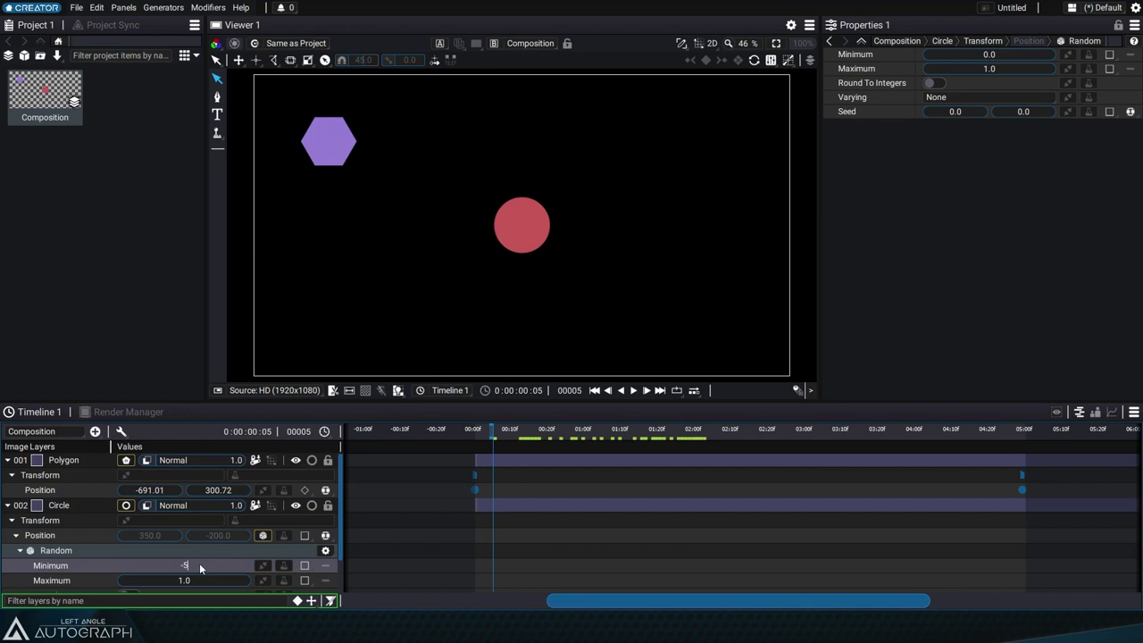
type("00")
key("Tab")
type("500")
key("Return")
scroll(265, 535, "down", 1)
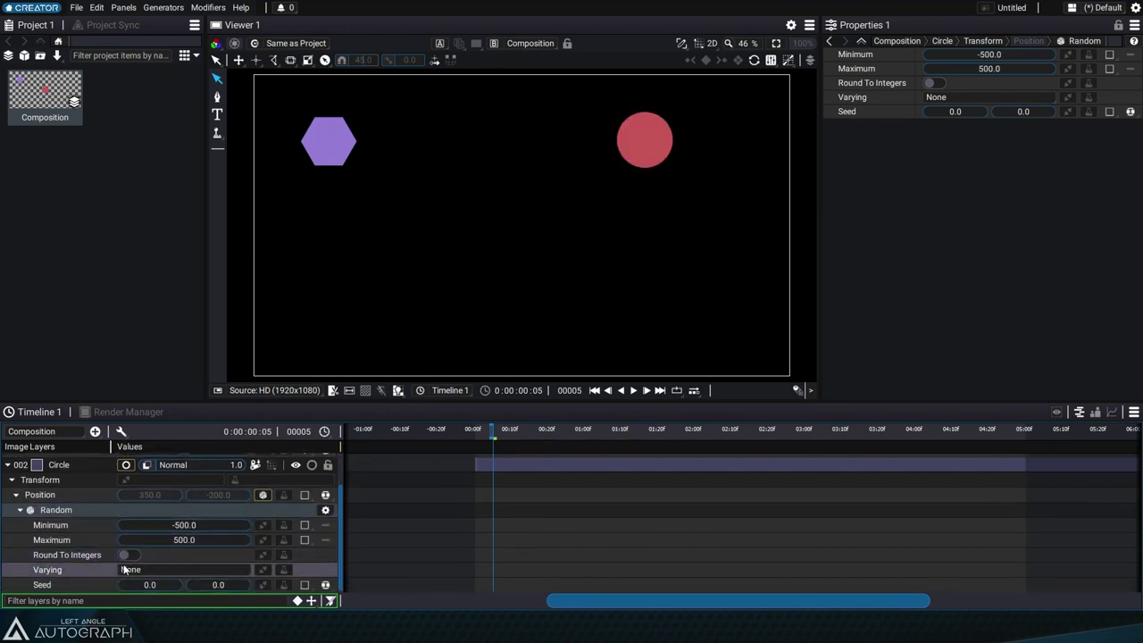
Step: Make the Circle's Random generator vary by Time and scrub through the timeline to check the motion
left_click(124, 570)
left_click(160, 527)
left_click(530, 428)
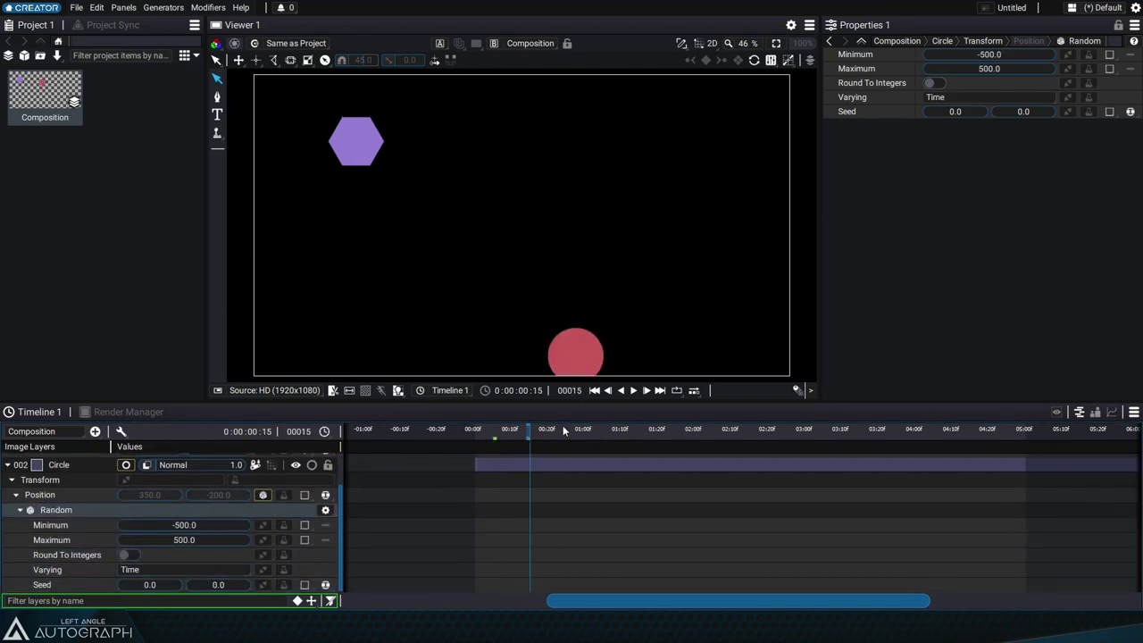
left_click_drag(564, 430, 595, 429)
Step: Link the Circle's Position to the Polygon's Position in place of the Random generator, and scrub the timeline to check it
scroll(253, 534, "up", 1)
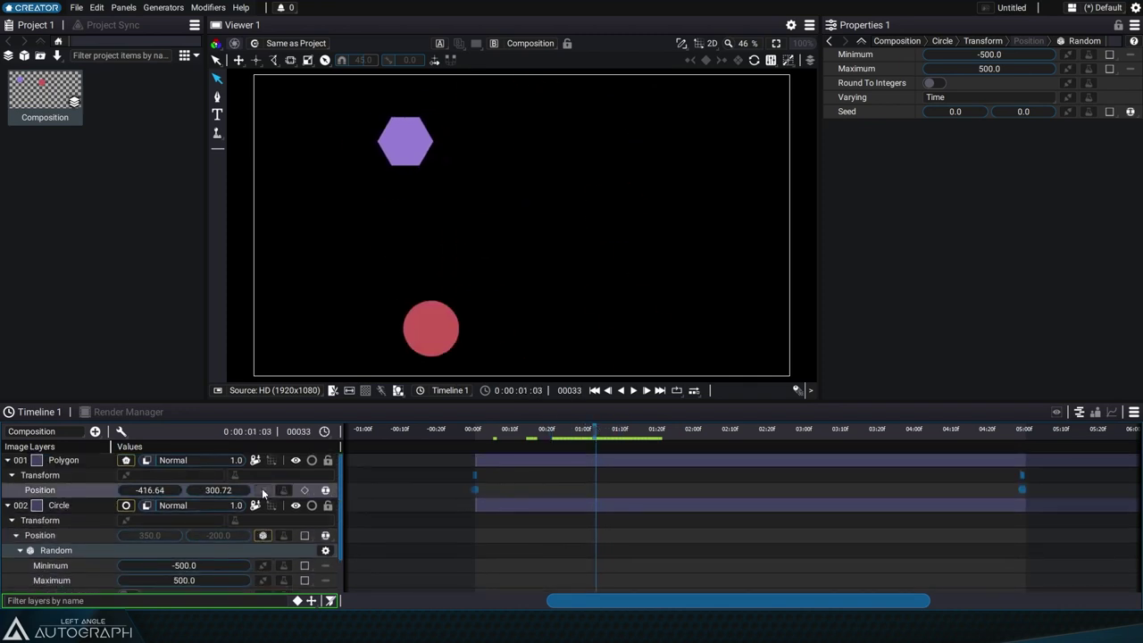
left_click(262, 490)
left_click(183, 300)
left_click(263, 535)
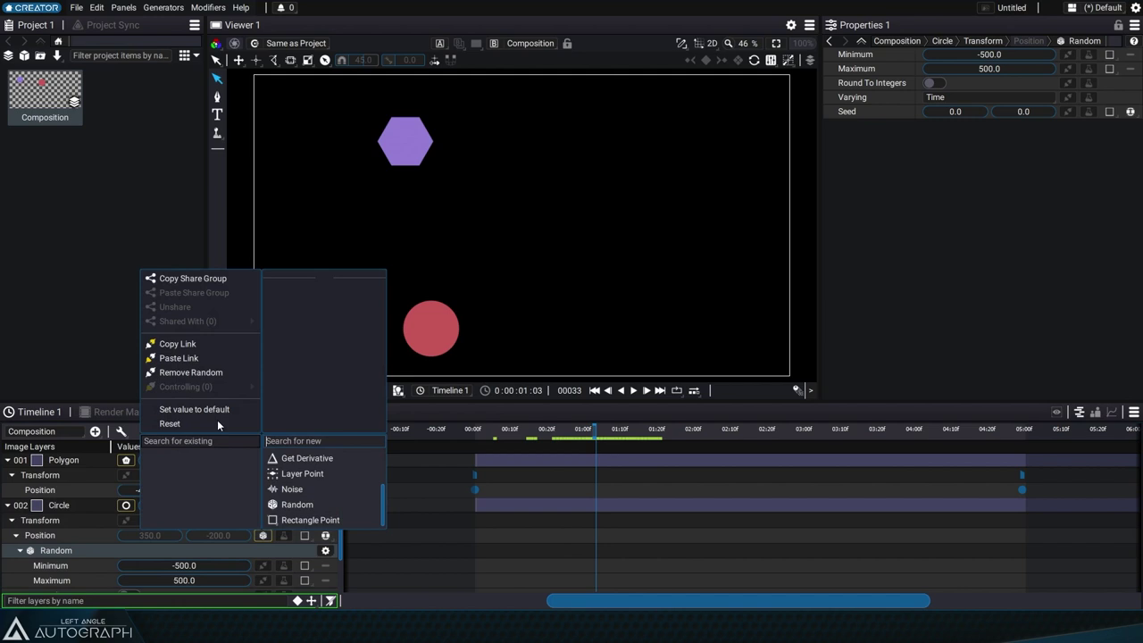
left_click(203, 364)
mouse_move(497, 434)
left_mouse_down()
mouse_move(745, 433)
mouse_move(503, 431)
left_mouse_up()
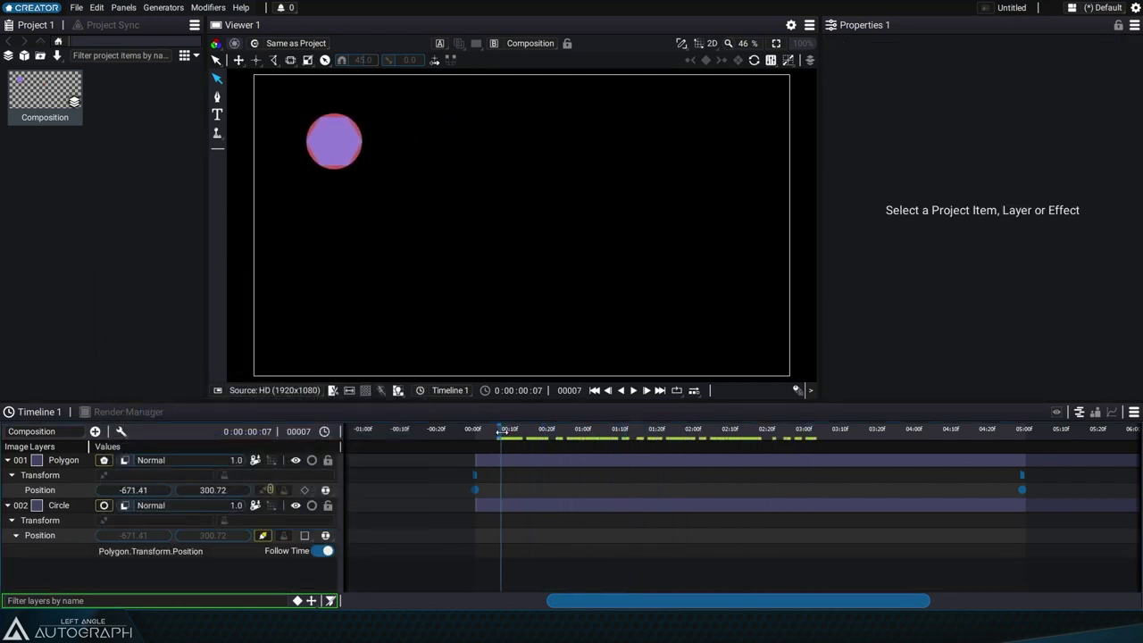
Step: Examine which modifiers are available for the Polygon layer's Position, Source, Transform and Scale properties
left_click(585, 526)
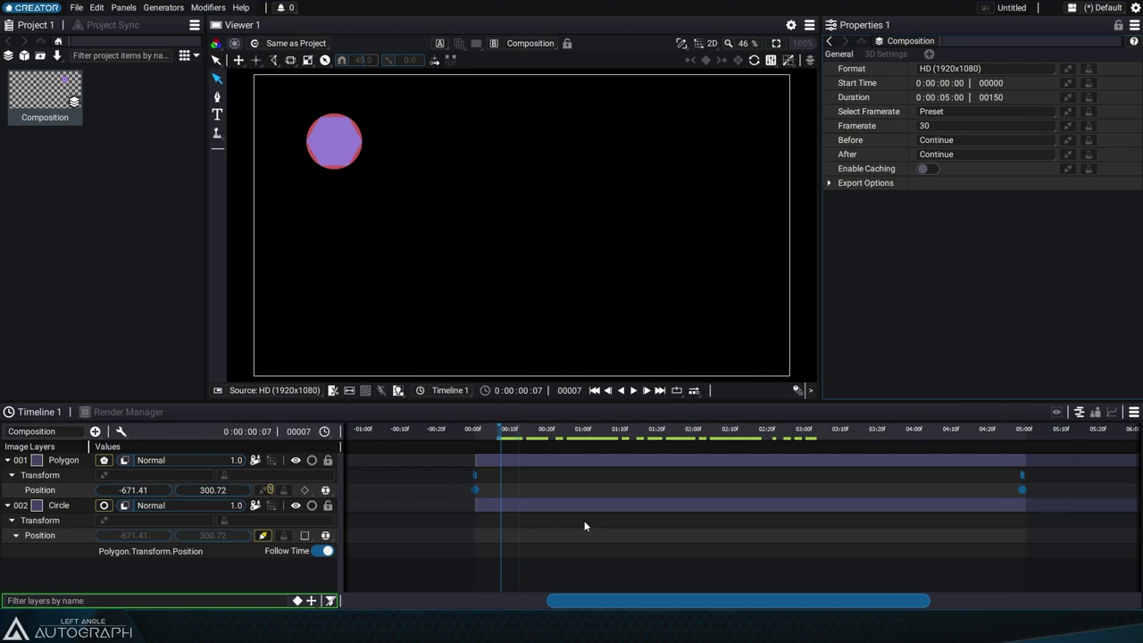
left_click(284, 492)
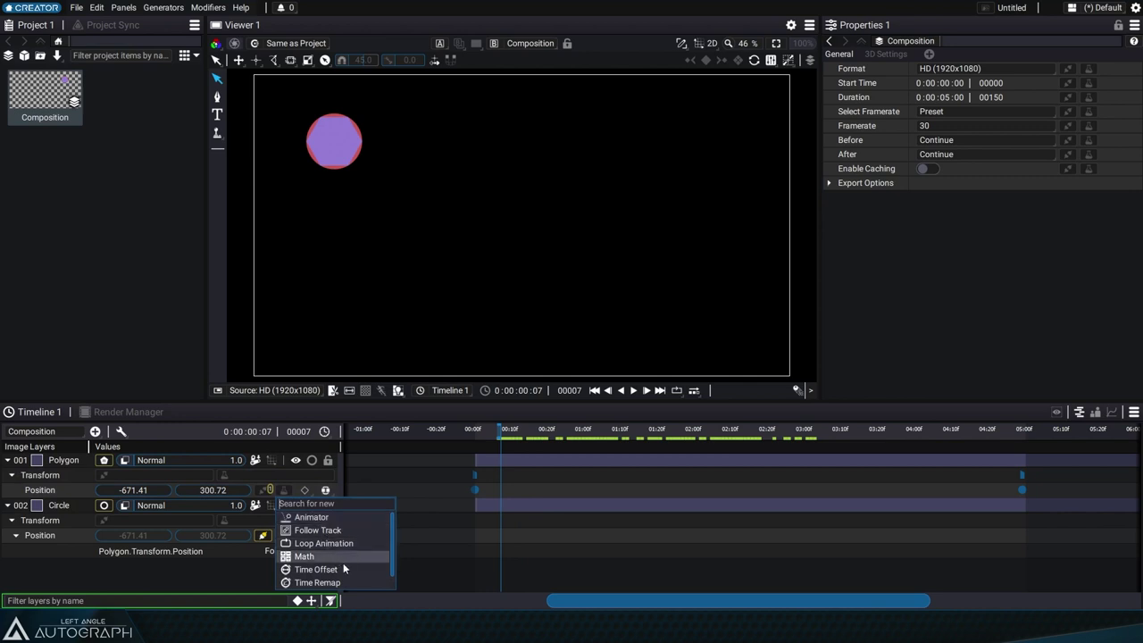
left_click(300, 517)
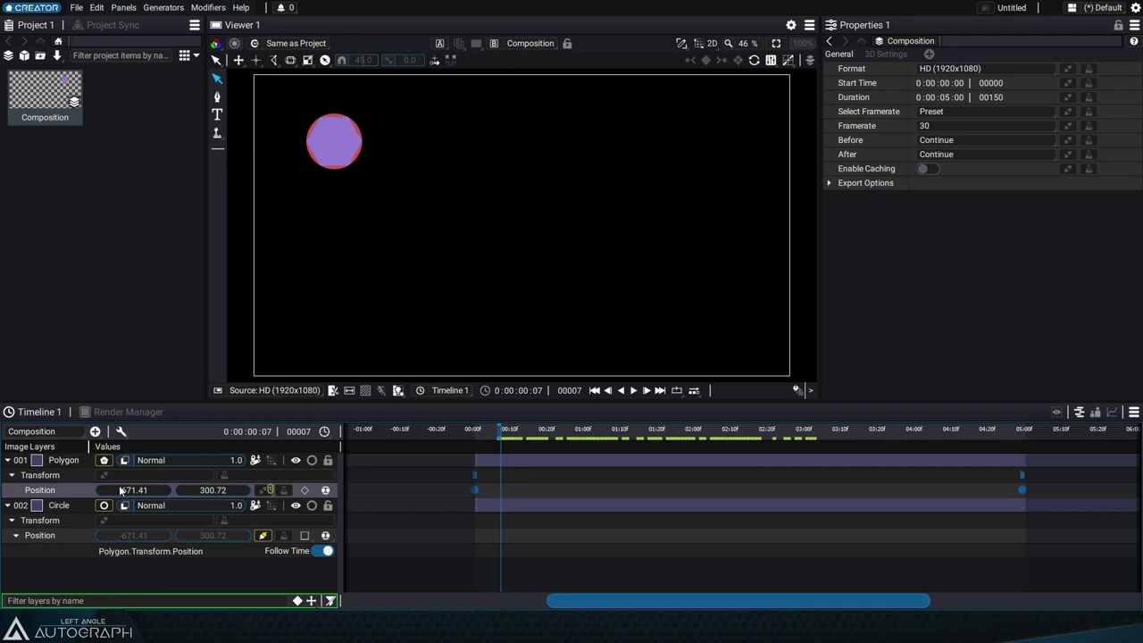
left_click(69, 461)
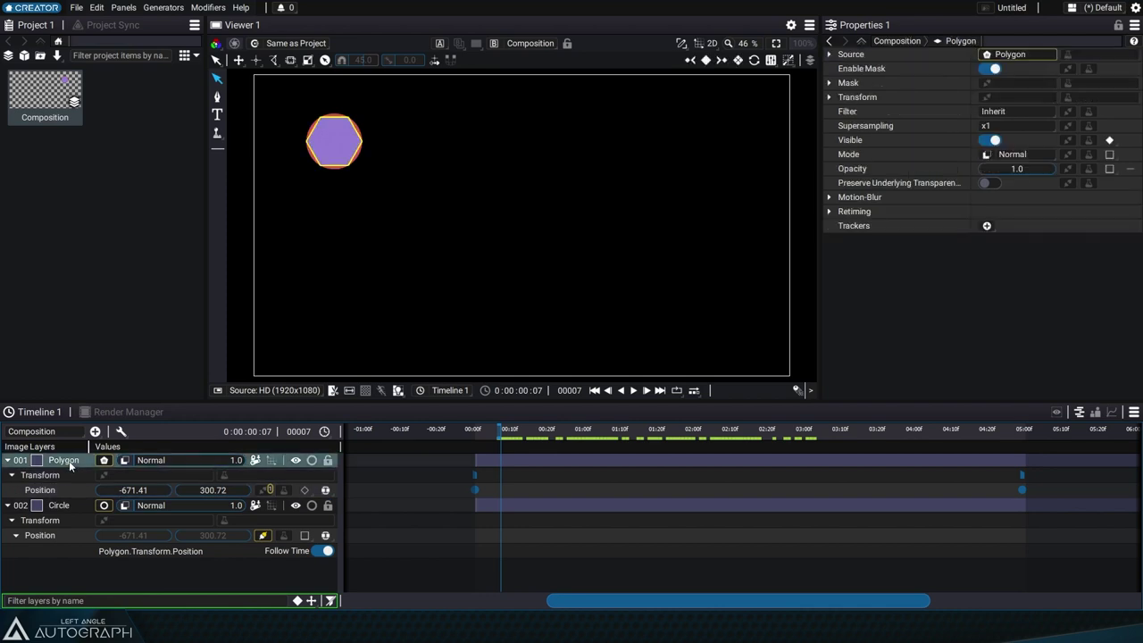
left_click(1093, 55)
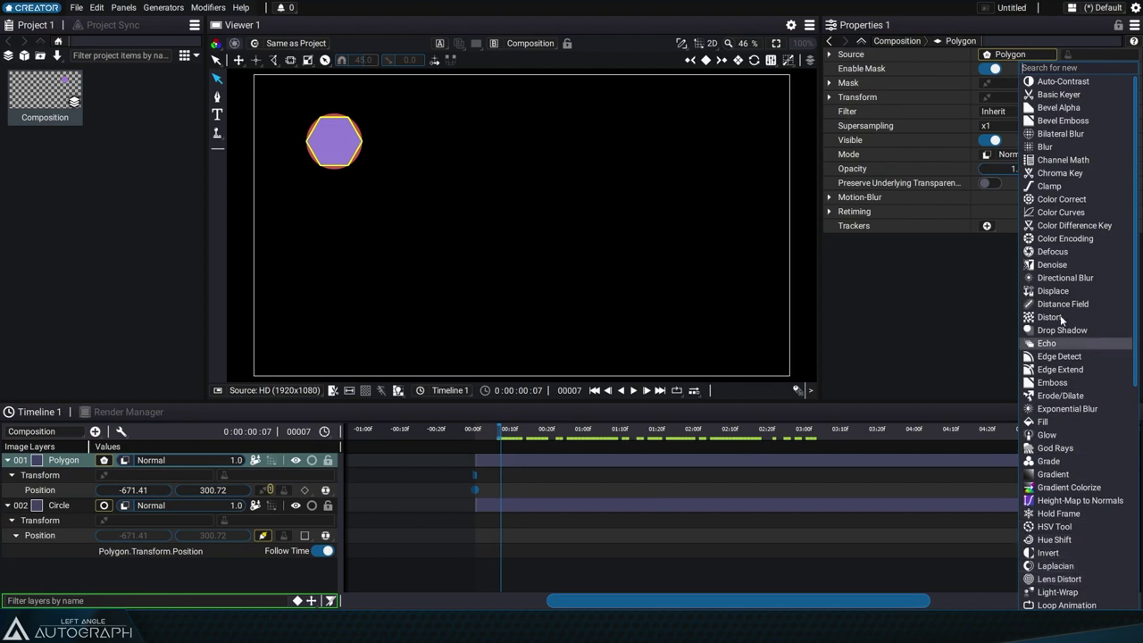
left_click(829, 97)
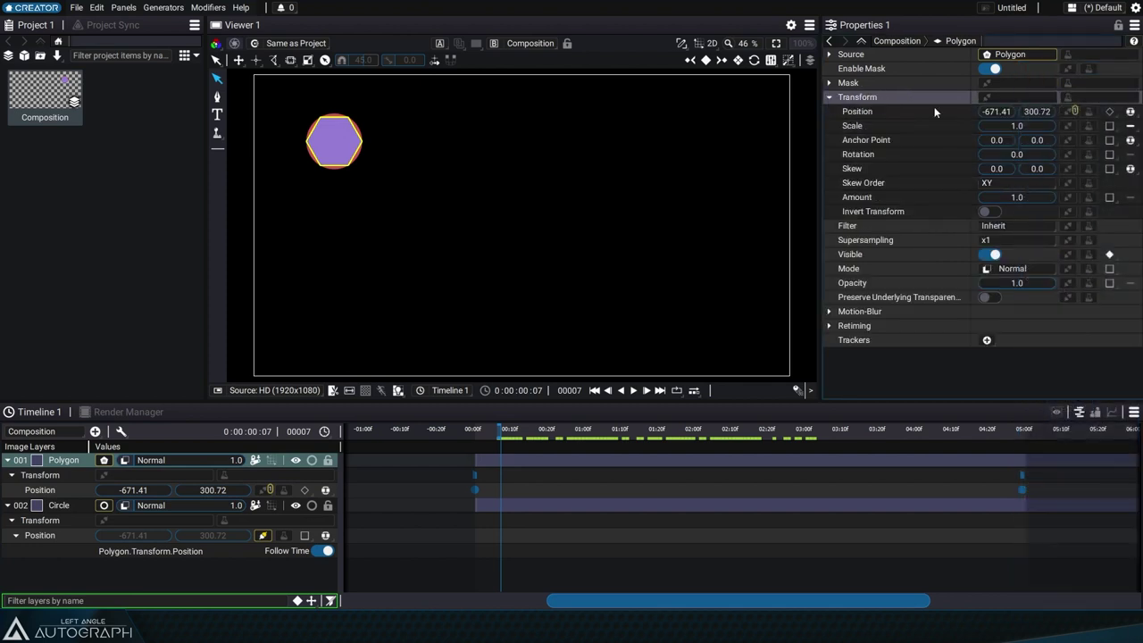
left_click(1091, 112)
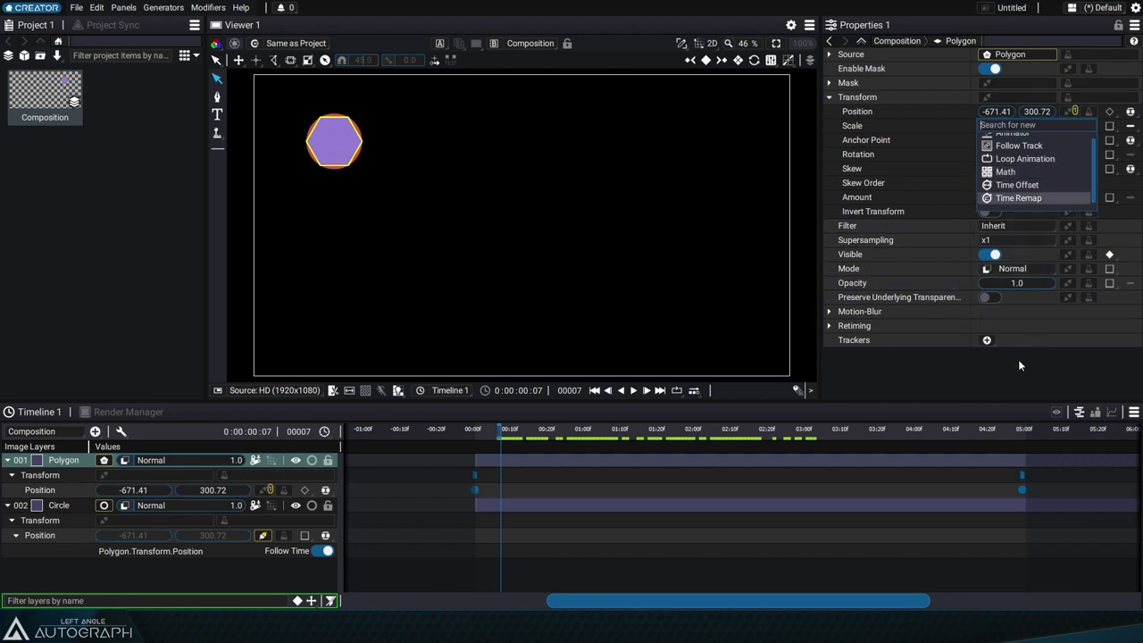
left_click(988, 380)
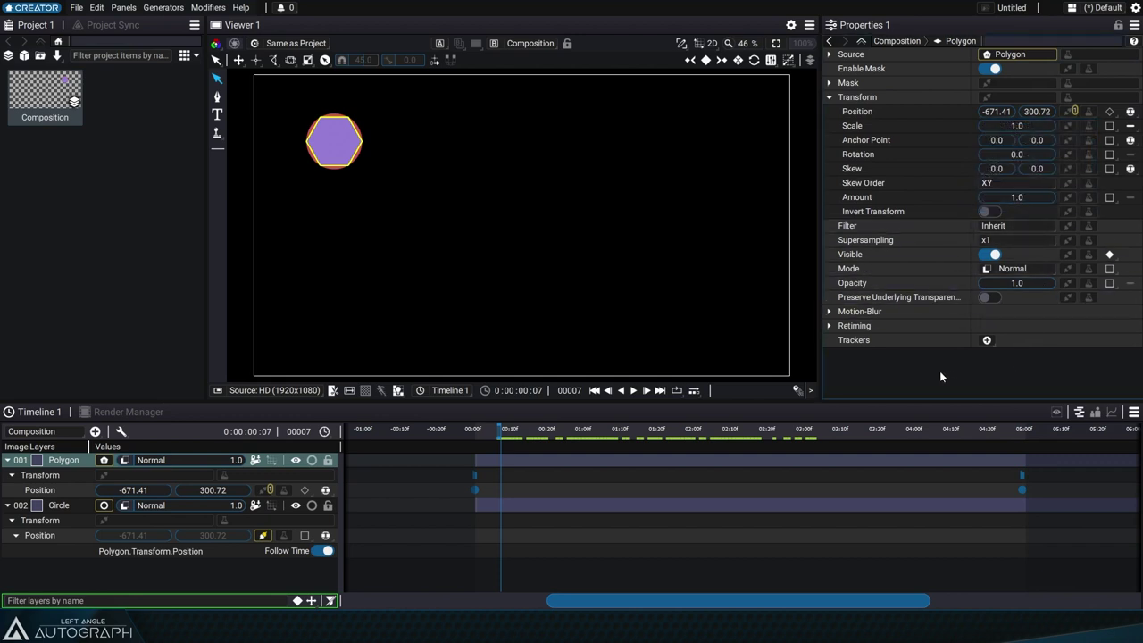
left_click(1093, 54)
key("Escape")
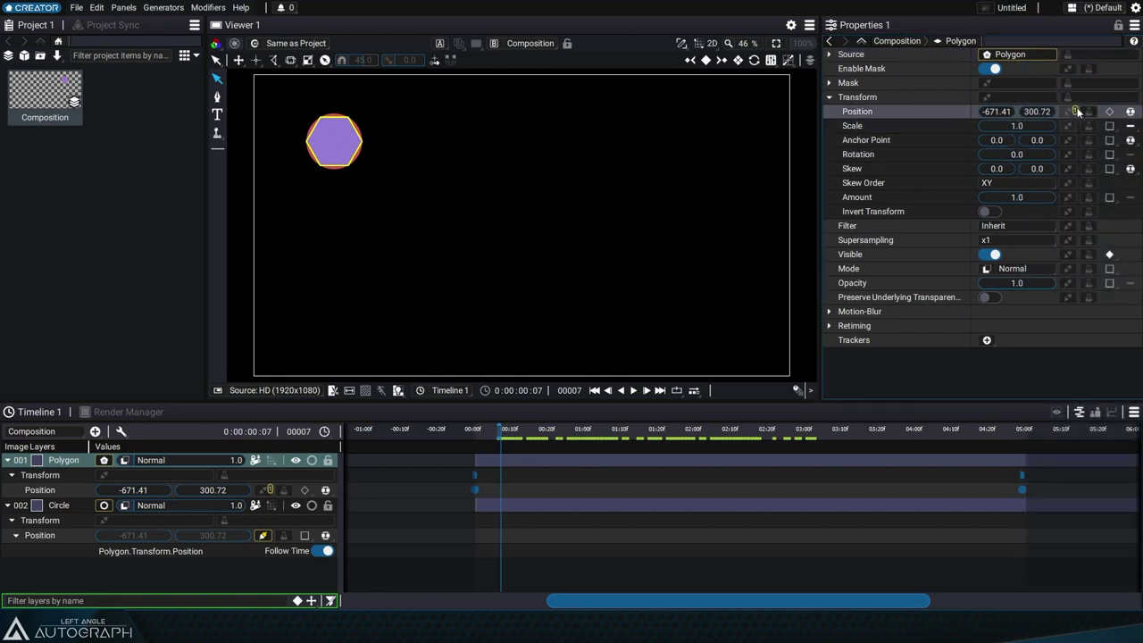
left_click(1086, 95)
key("Escape")
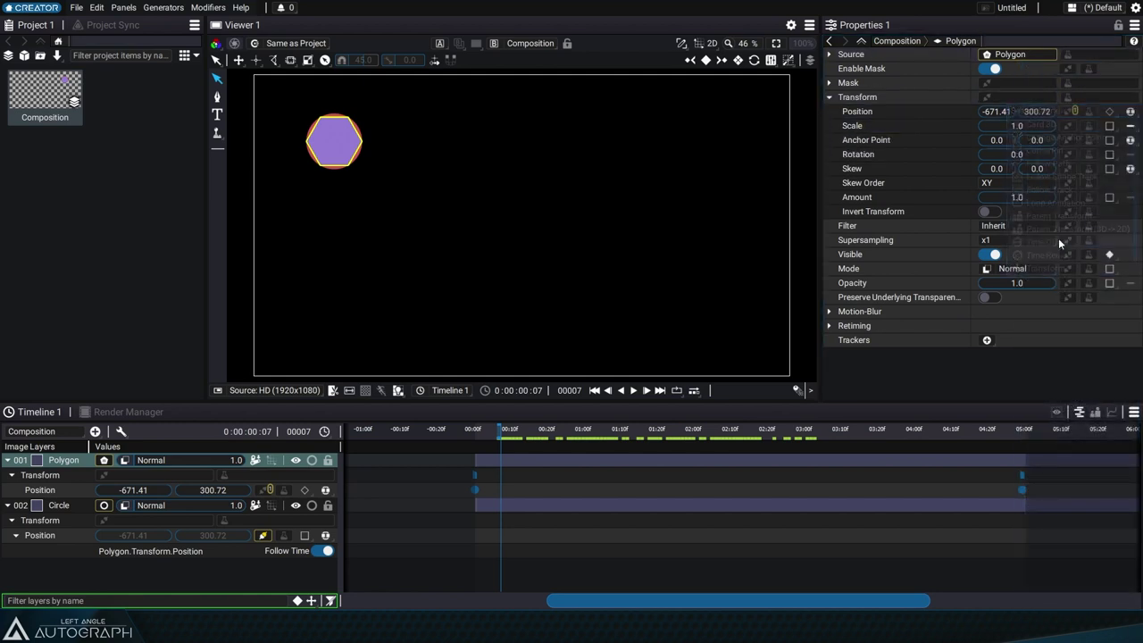
left_click(1086, 124)
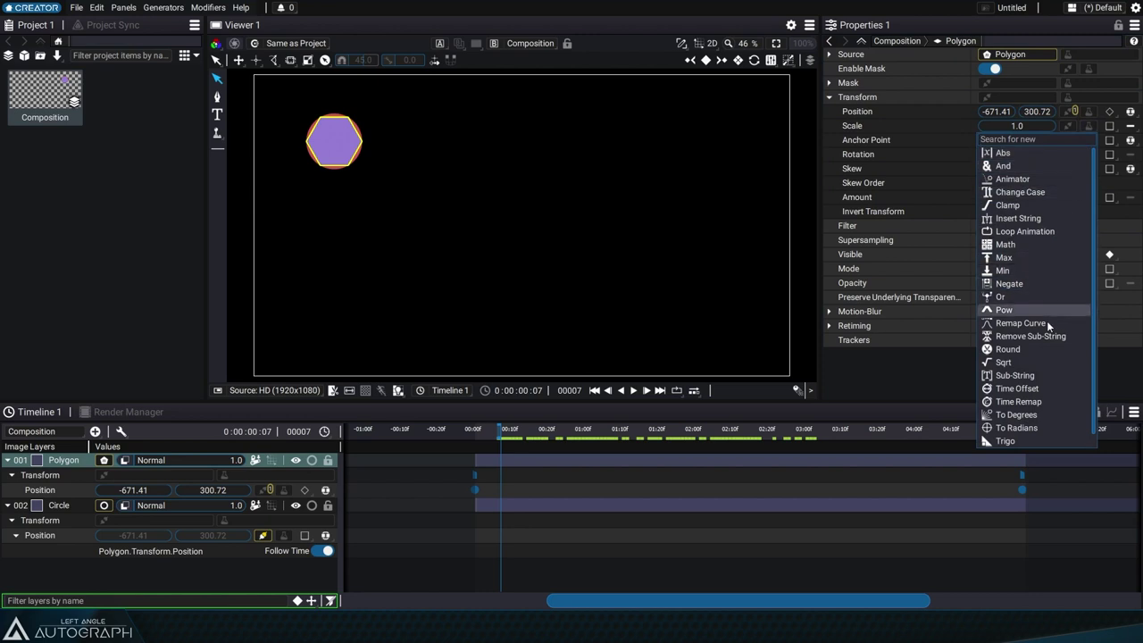
left_click(1047, 351)
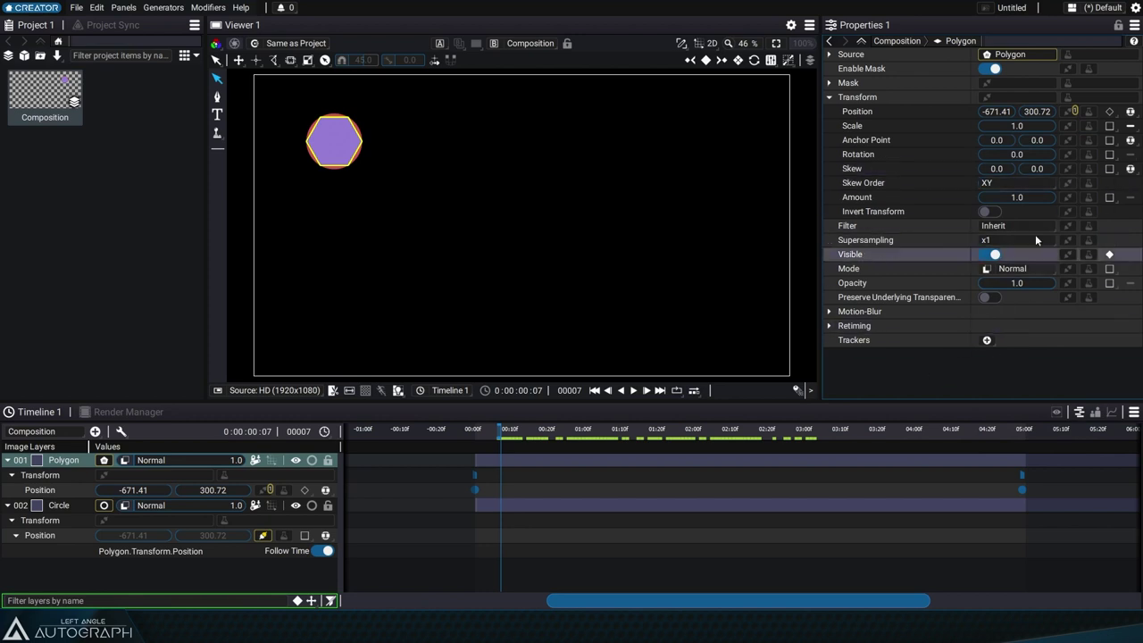
Step: Enlarge the timeline area and add a Math modifier to the Circle's Position that adds 251 and -119
left_click(546, 547)
left_click_drag(234, 413, 234, 367)
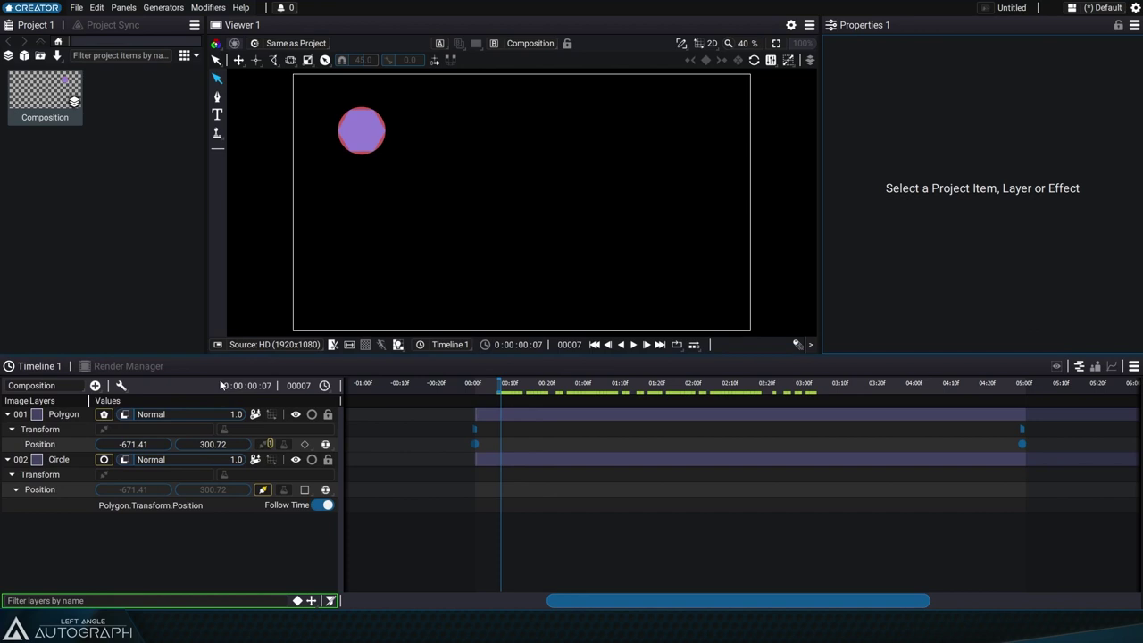
left_click(284, 490)
left_click(301, 555)
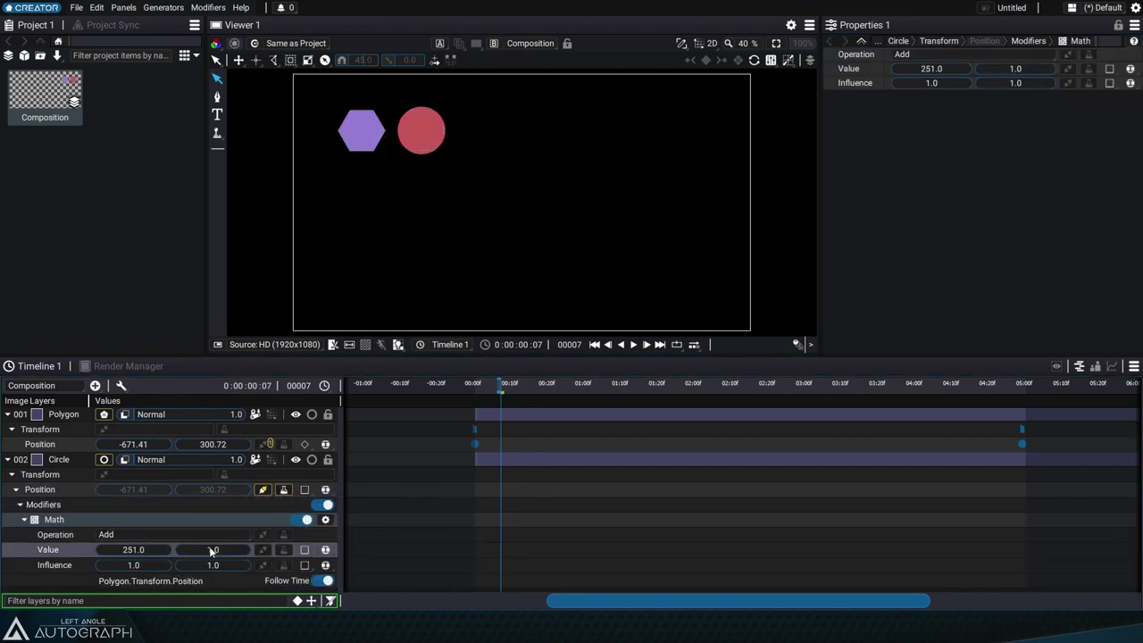
left_click_drag(211, 552, 218, 552)
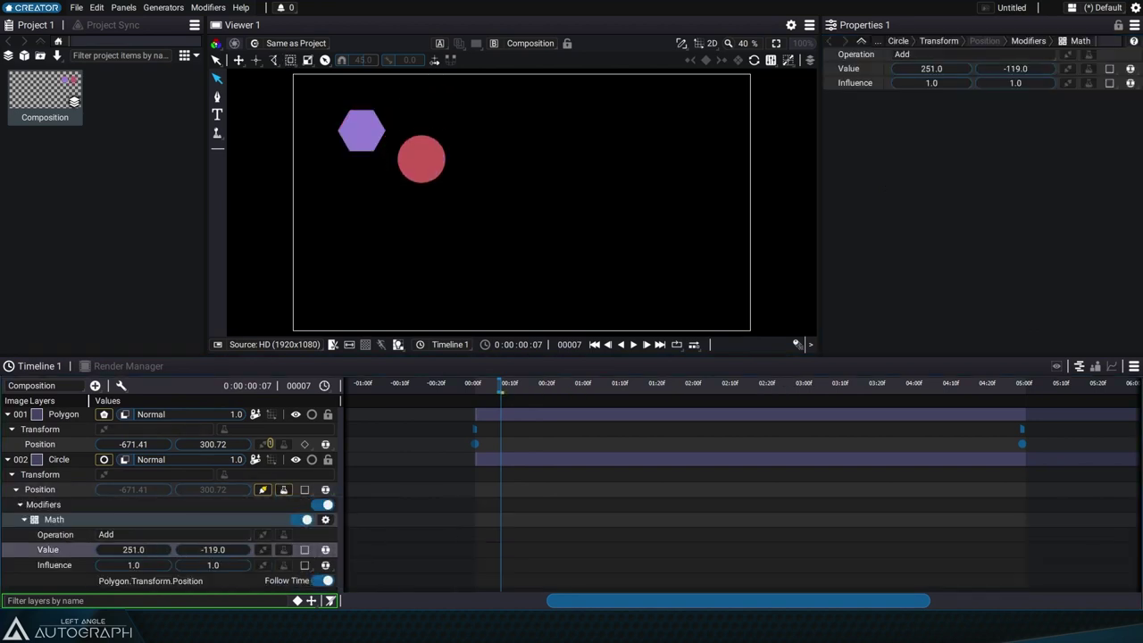
Step: Add a second Math modifier to the Circle's Position that multiplies the X value by 2, and preview the animation
left_click(284, 490)
left_click(313, 556)
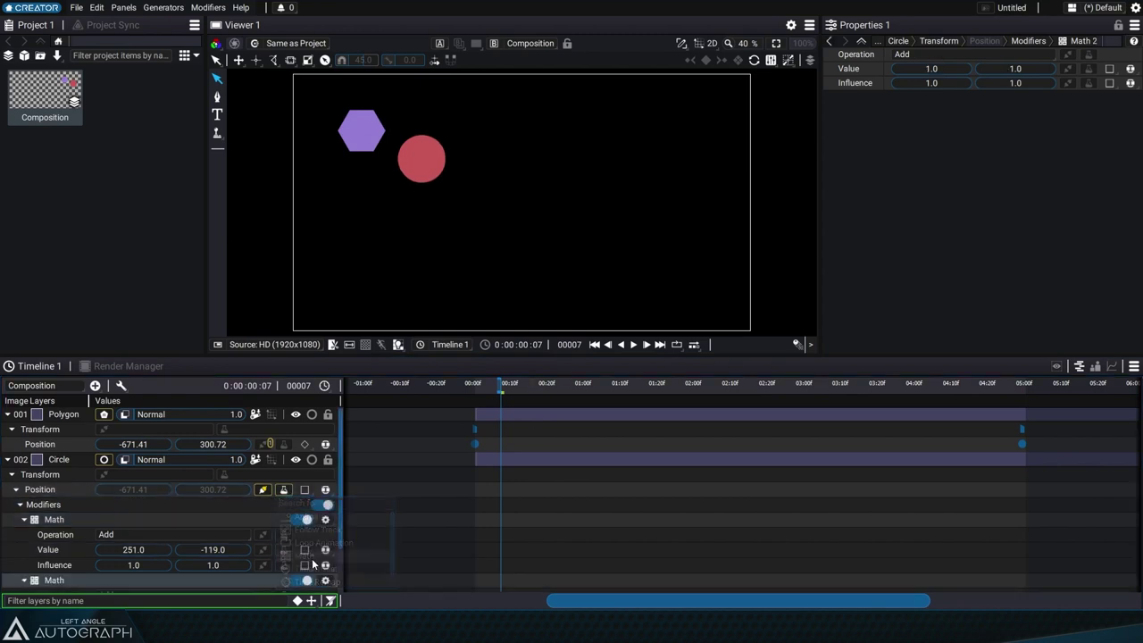
scroll(223, 536, "down", 3)
left_click(121, 539)
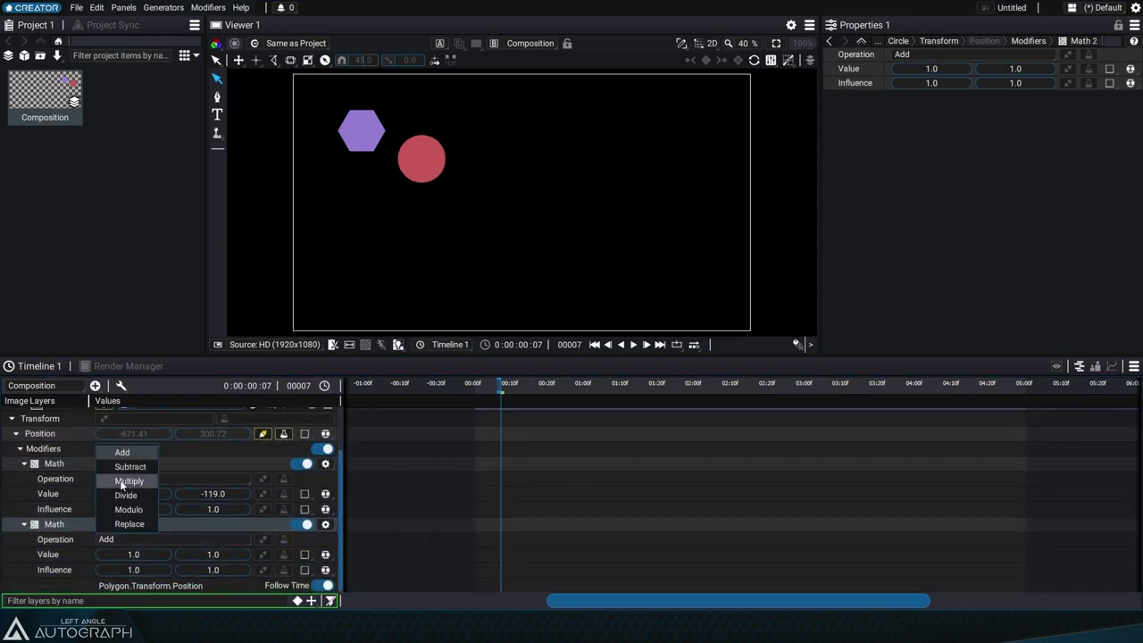
left_click(121, 484)
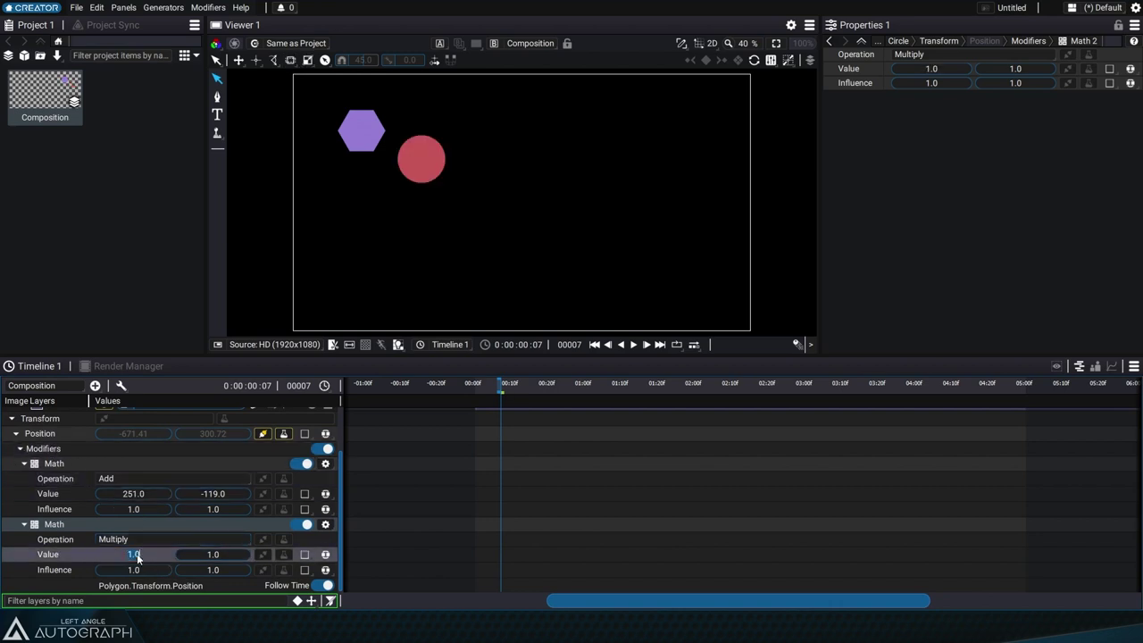
type("2")
key("Return")
key("space")
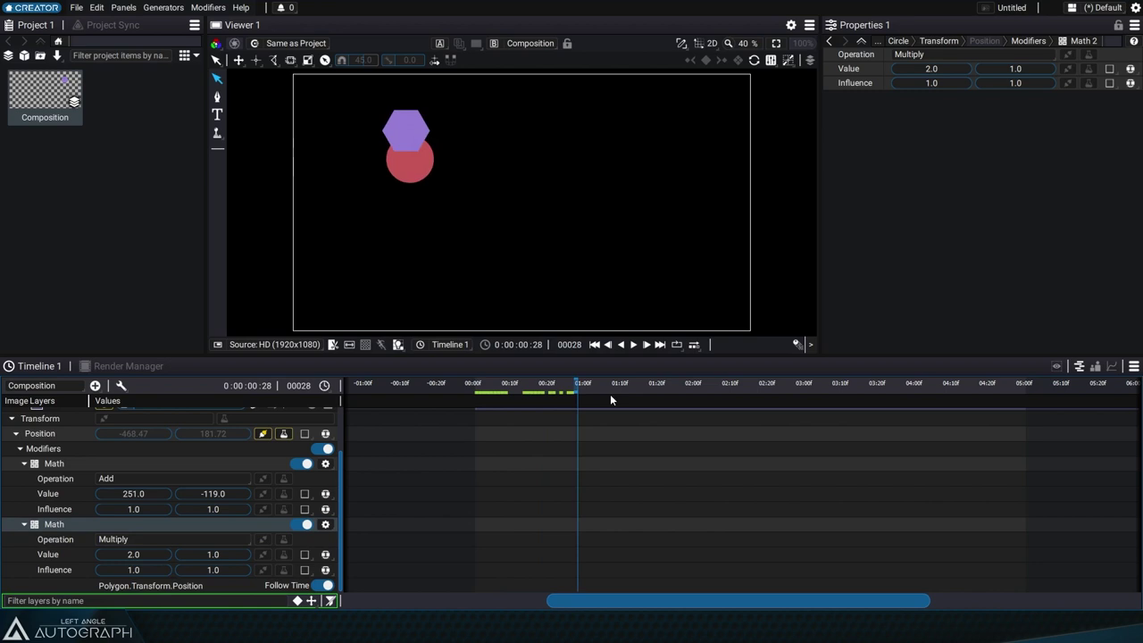
left_click_drag(611, 399, 585, 420)
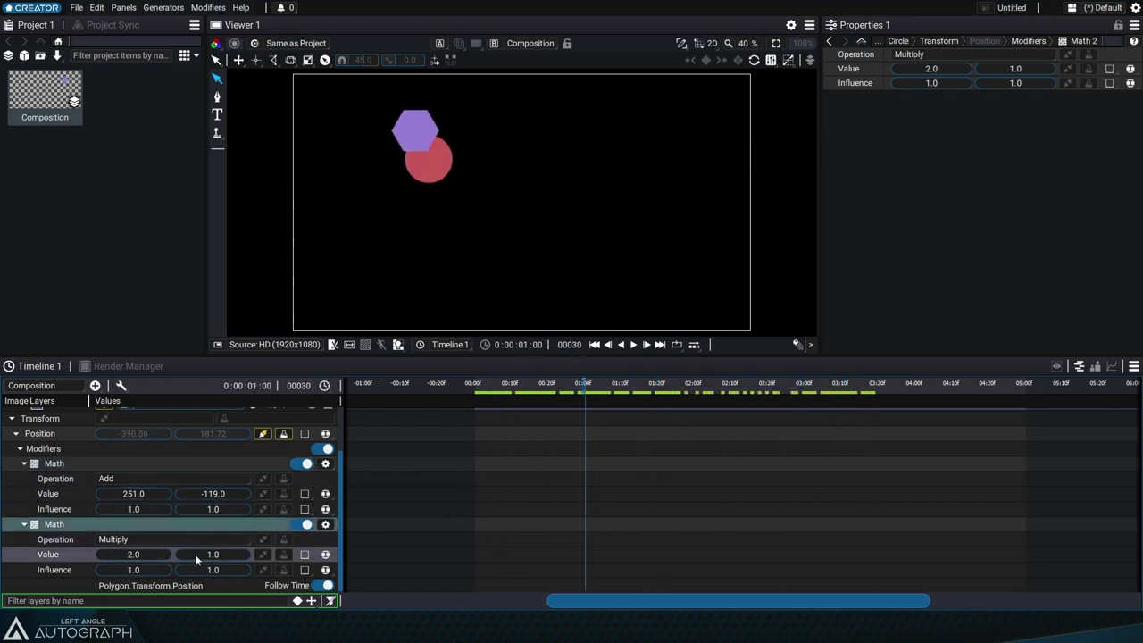
Step: Inspect the Circle's Position modifier stack in the properties, including the settings of the first Math modifier
left_click(16, 464)
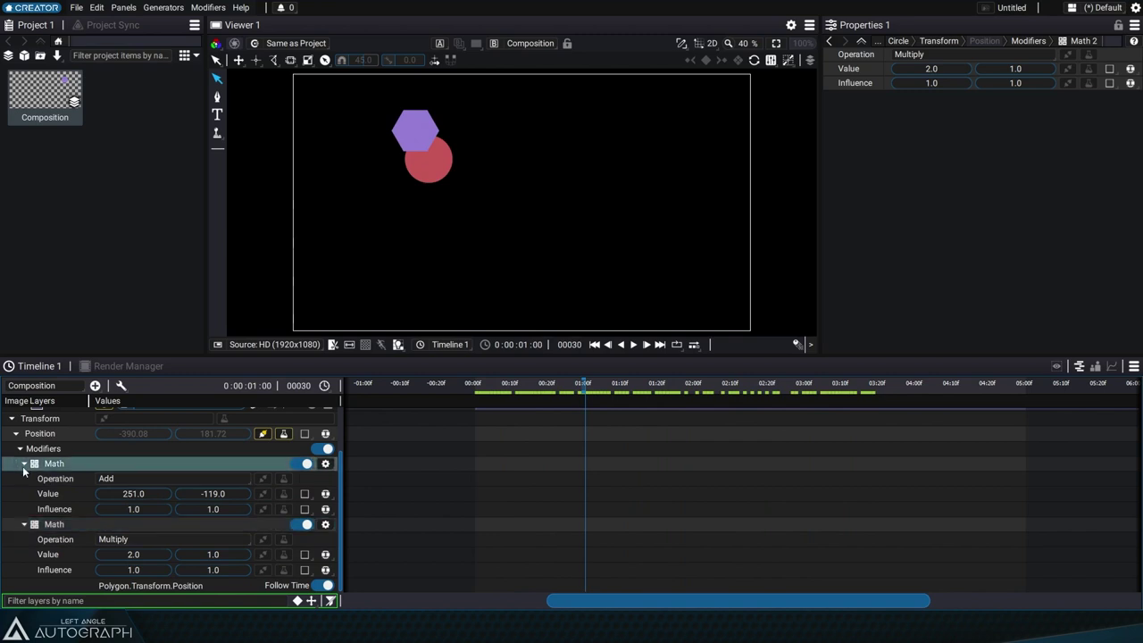
left_click(36, 449)
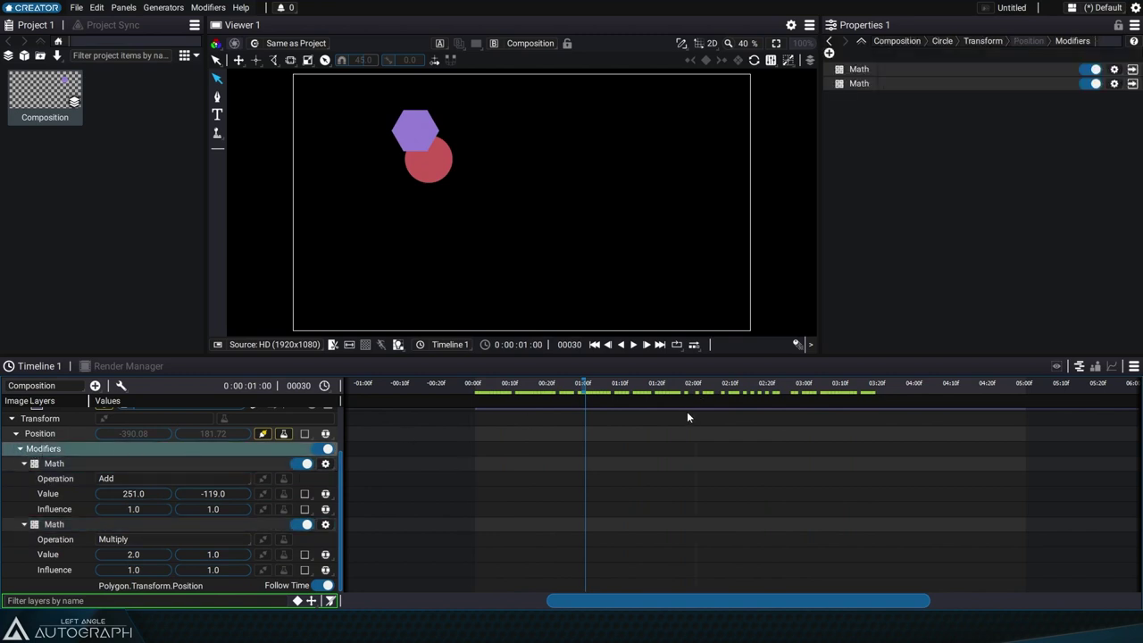
left_click(982, 41)
left_click(834, 97)
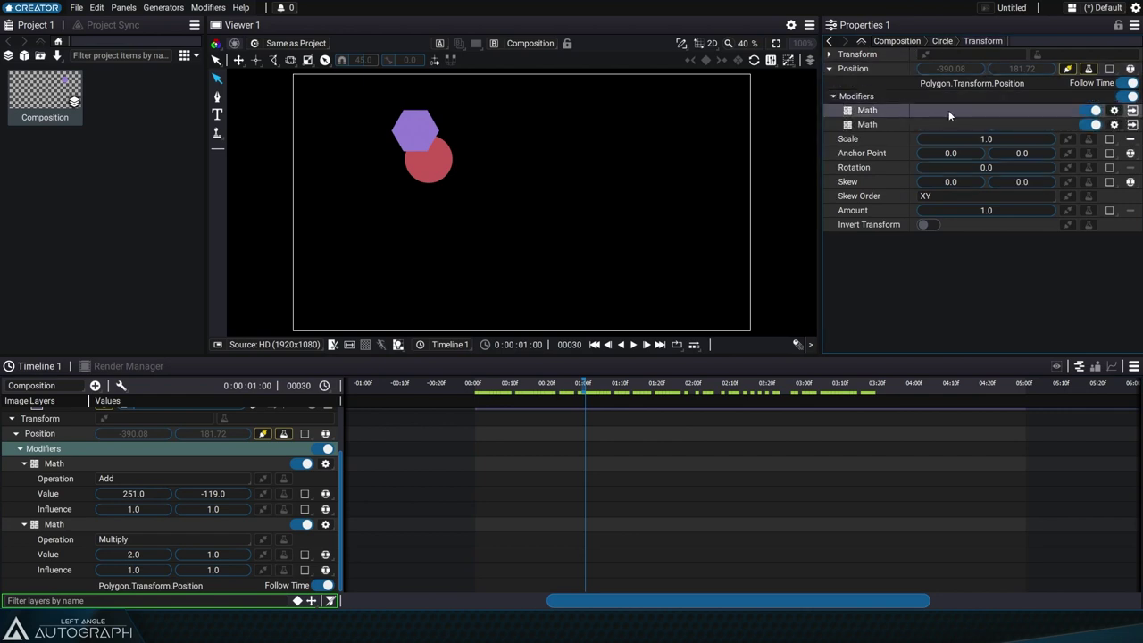
left_click(1134, 110)
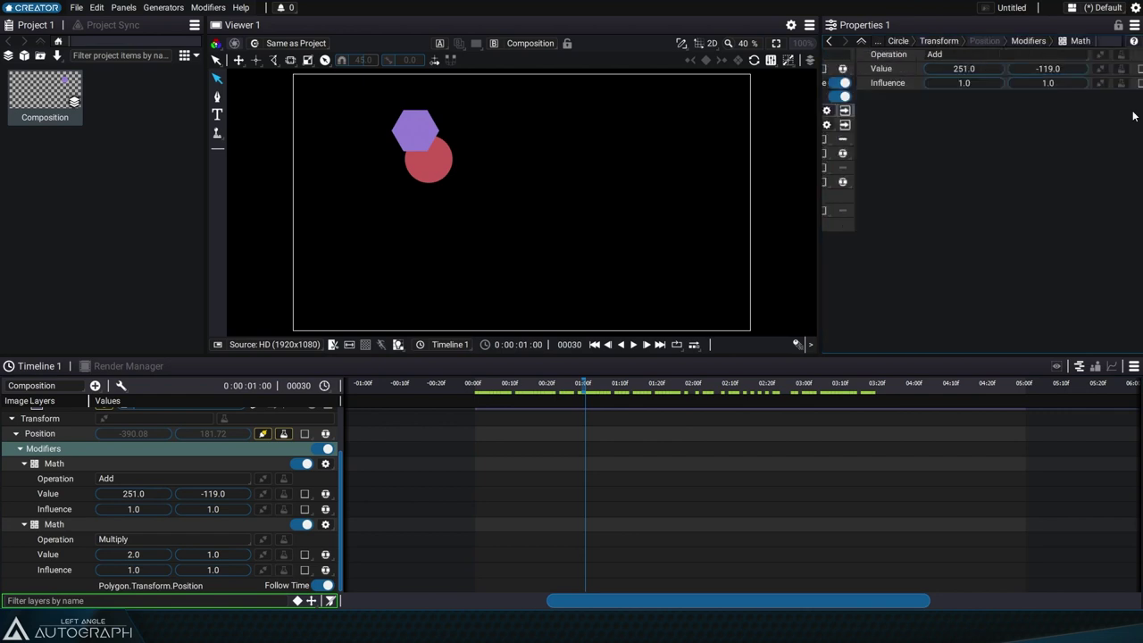
left_click(1034, 43)
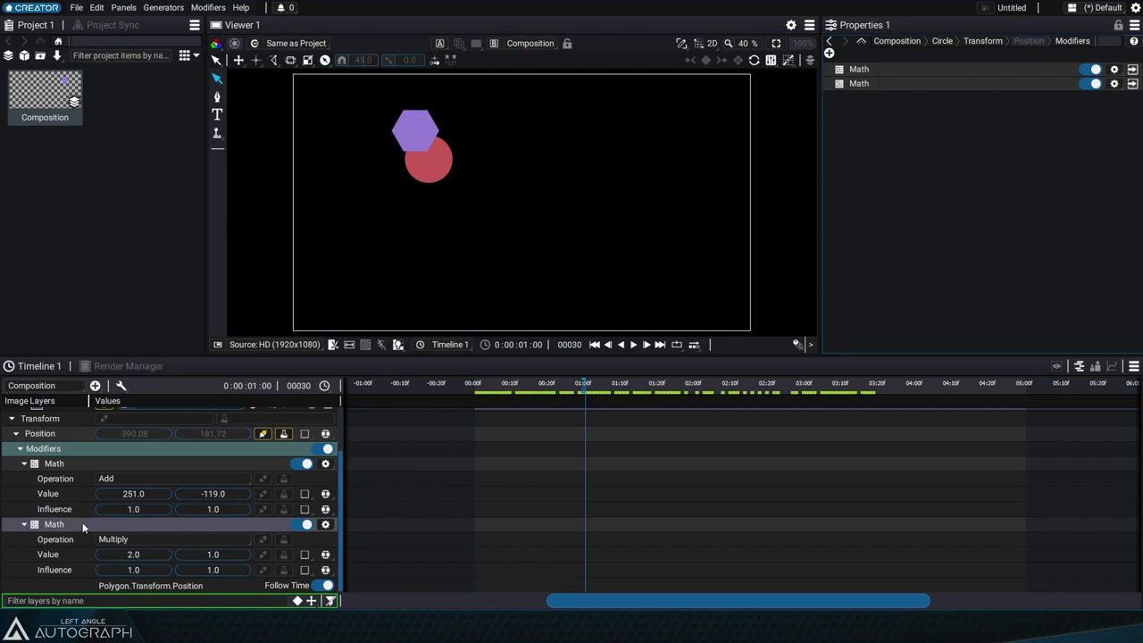
Step: Collapse both Math modifiers of the Circle's Position in the timeline and inspect the settings of each one in the properties
left_click(24, 464)
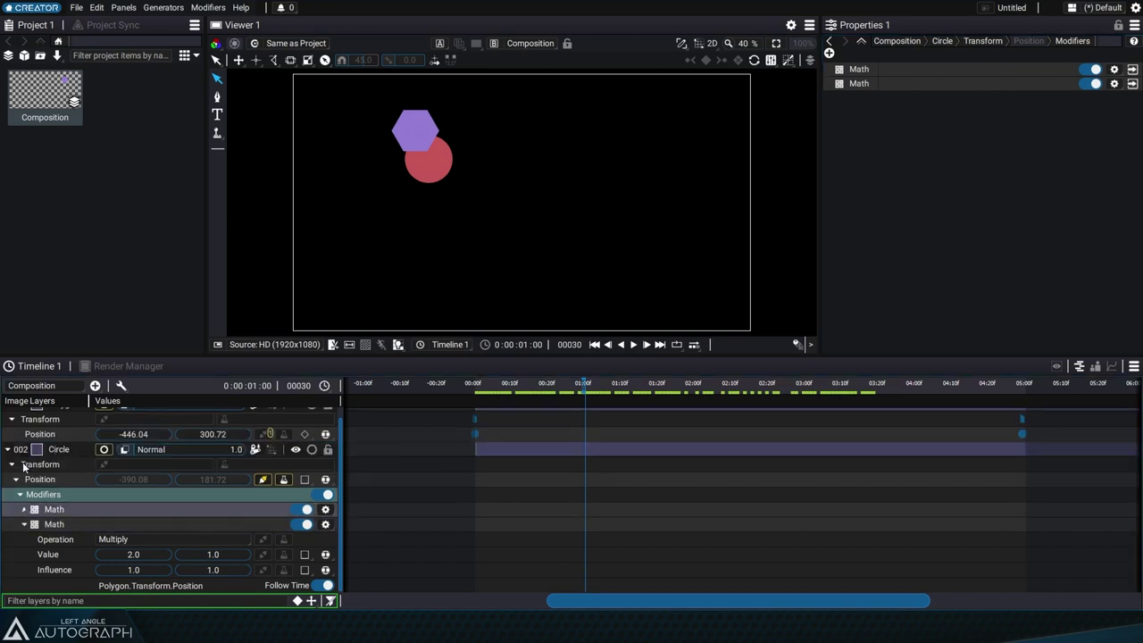
left_click(25, 525)
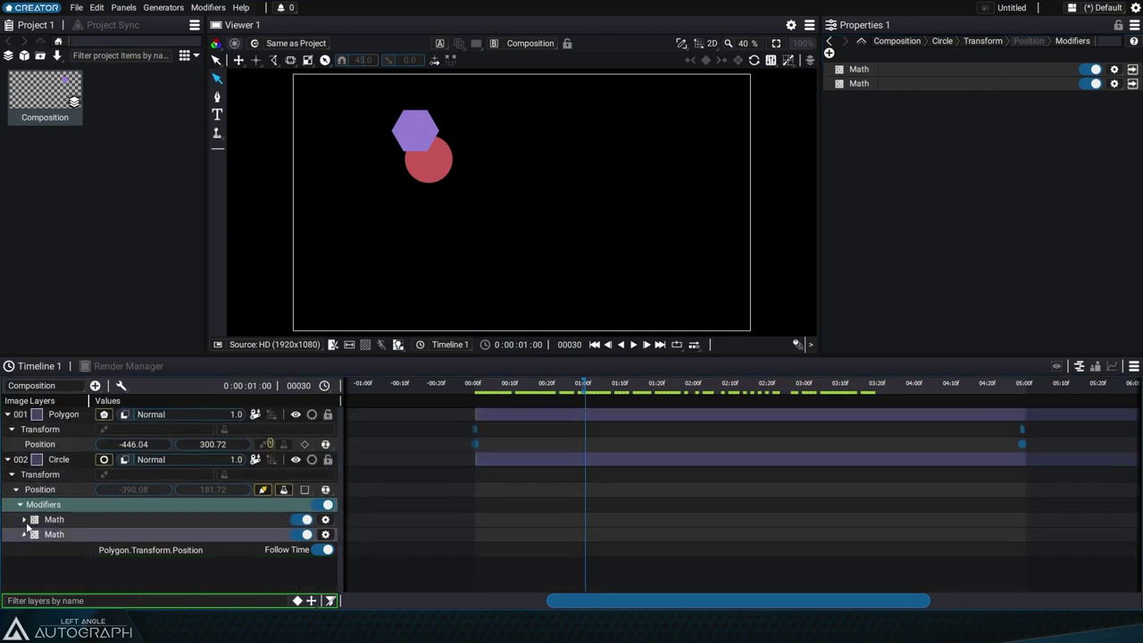
left_click(982, 41)
left_click(1132, 124)
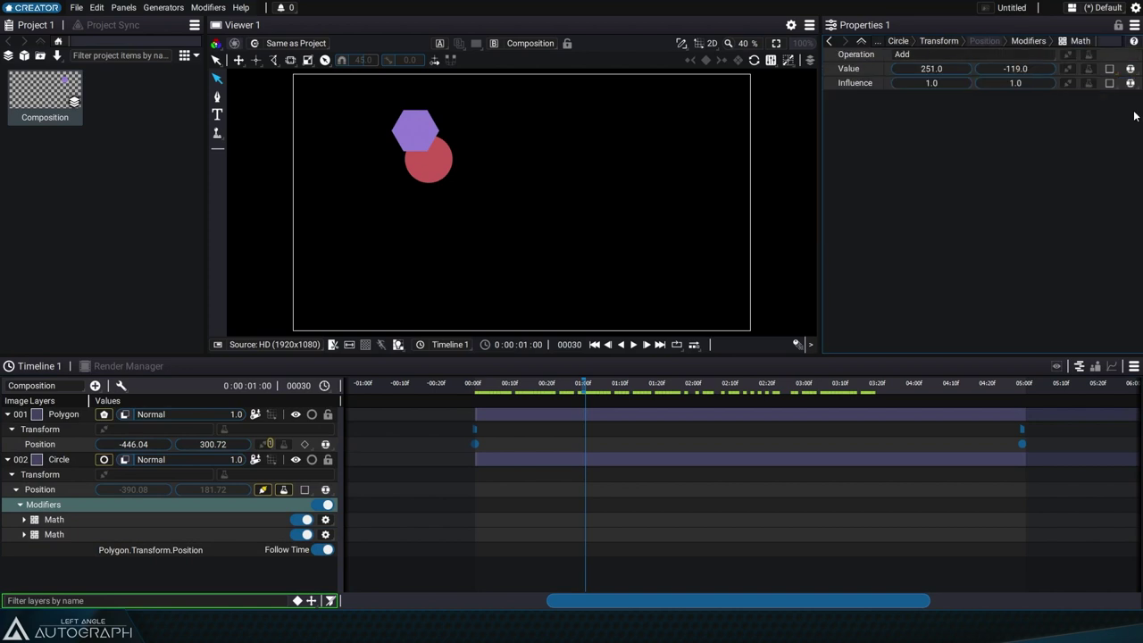
left_click(53, 534)
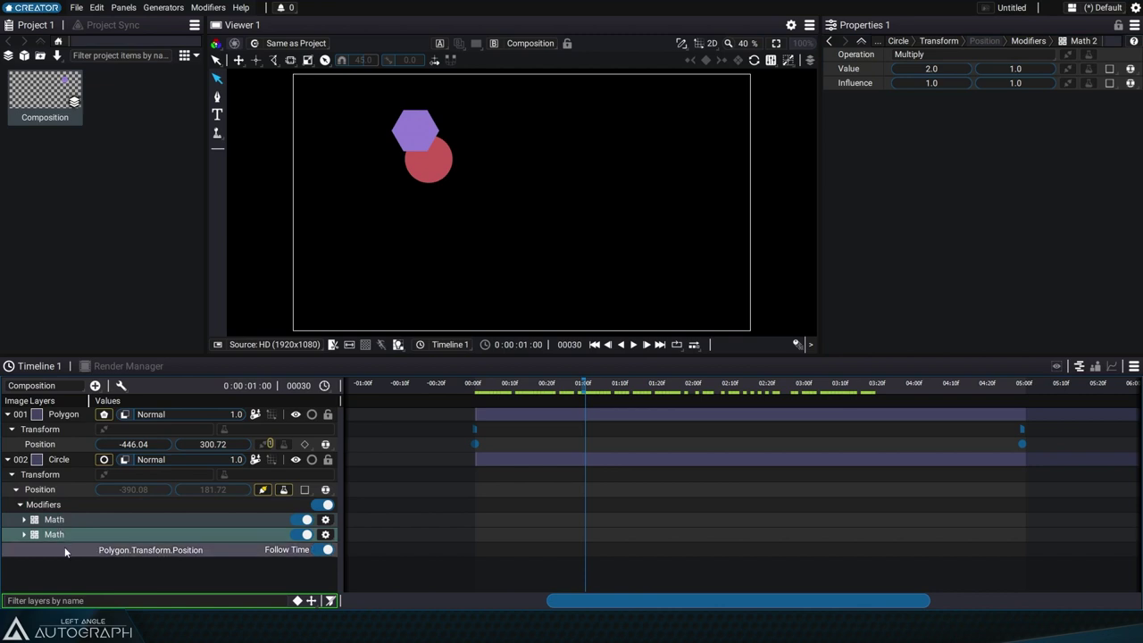
Step: Try to move the first Math modifier below the second in the Circle's Position stack, and scrub through the animation
left_click(861, 41)
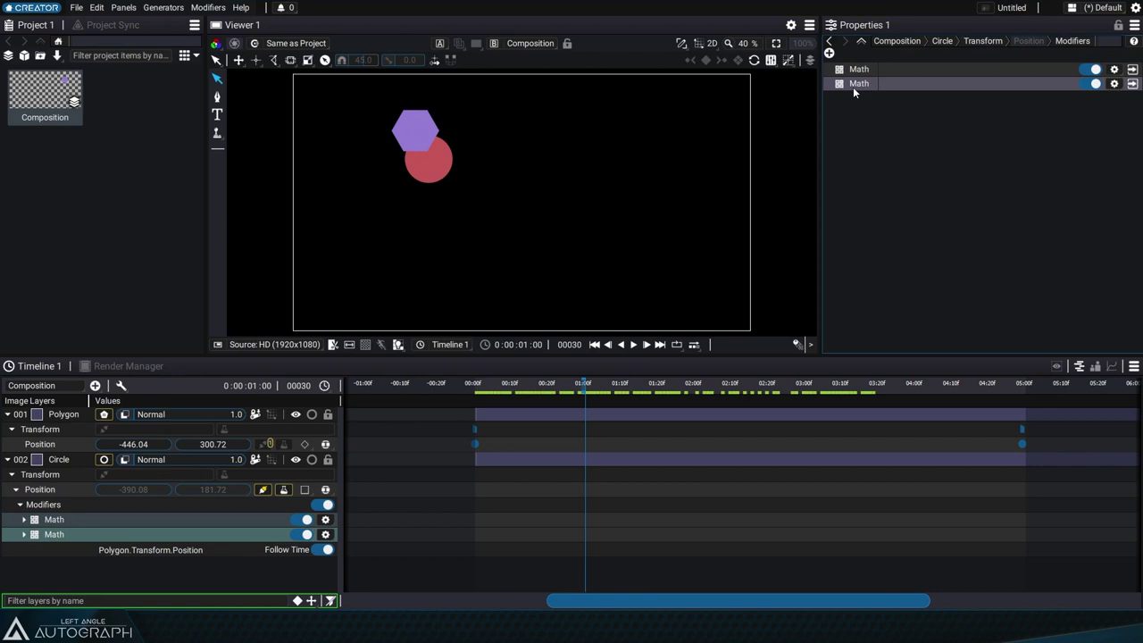
left_click_drag(856, 69, 859, 96)
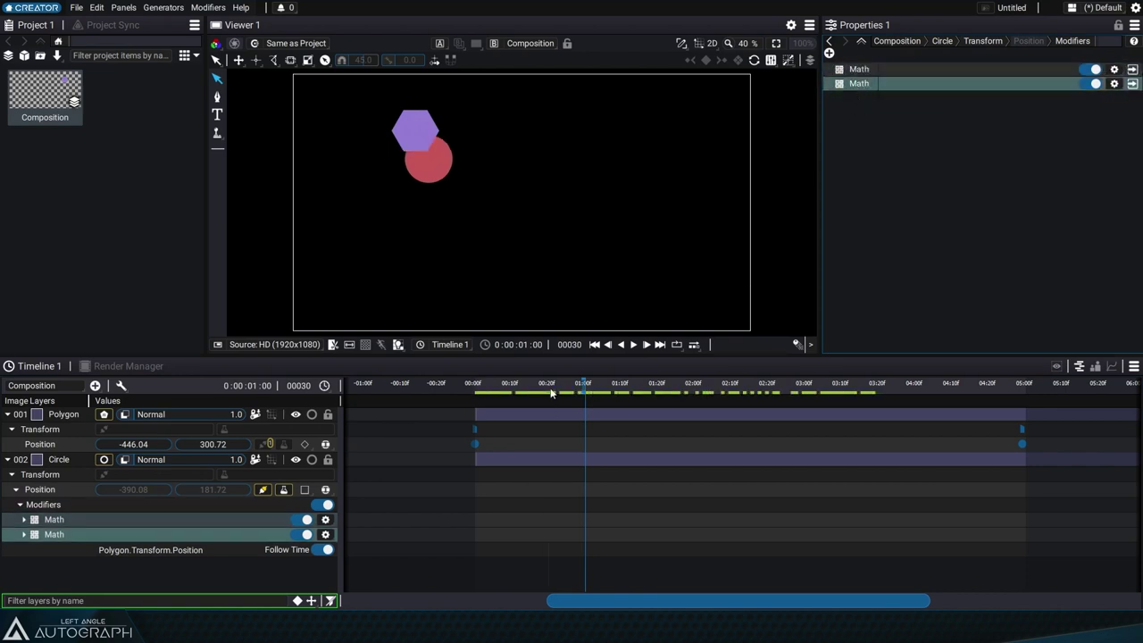
left_click_drag(551, 393, 651, 393)
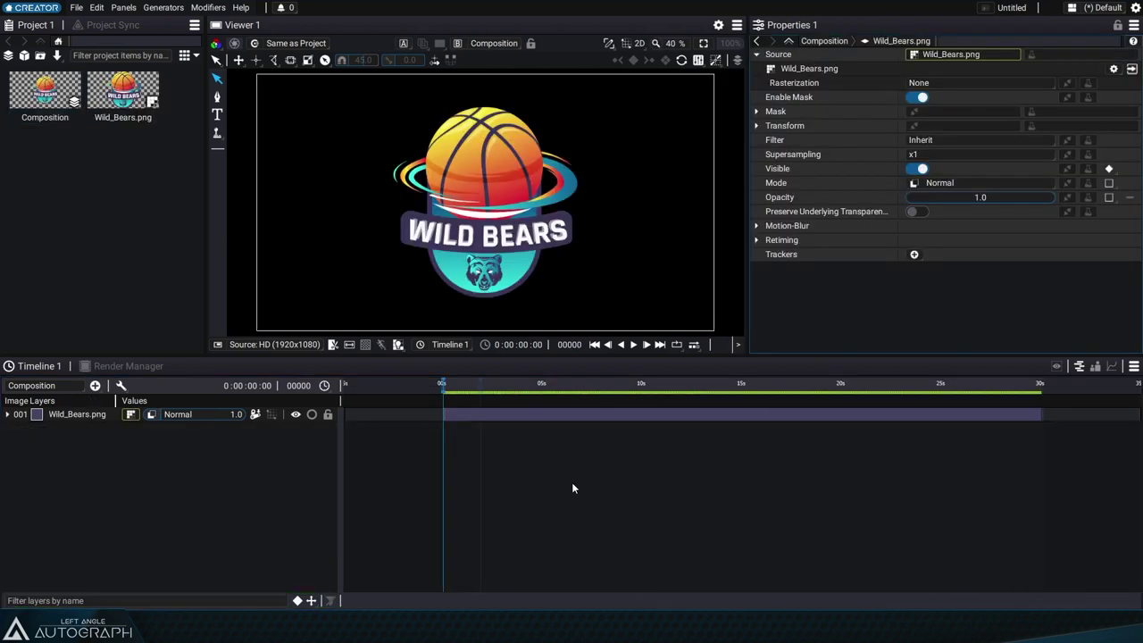
Step: Add a Blur modifier followed by an Edge Detect modifier to the Source of the Wild_Bears.png layer
left_click(1067, 56)
type("blu")
key("Down")
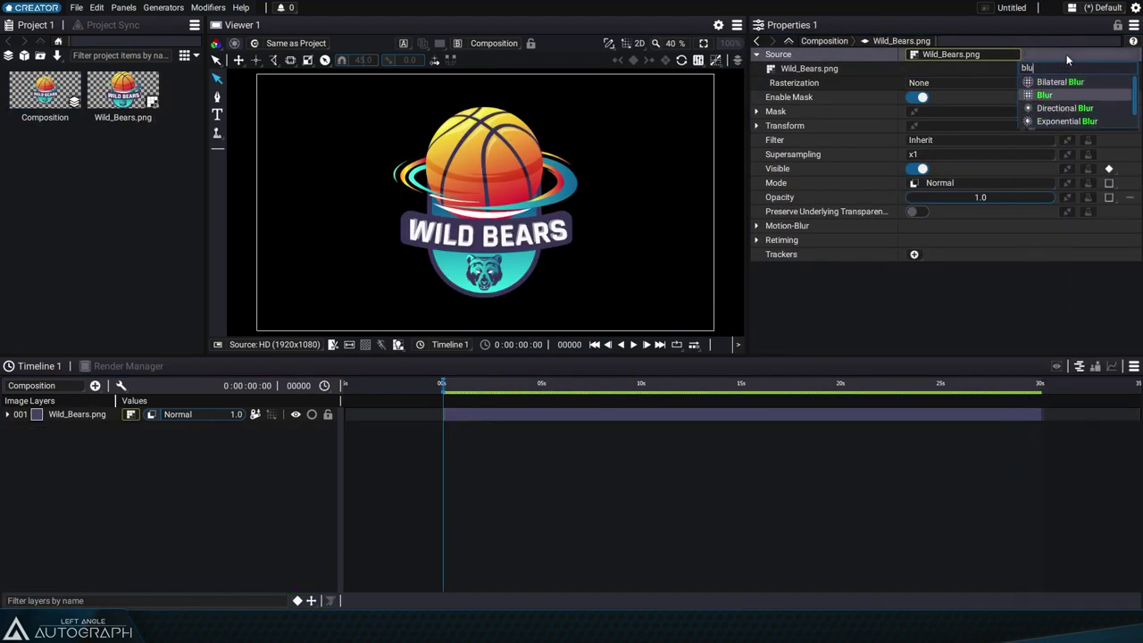
key("Return")
left_click(1066, 55)
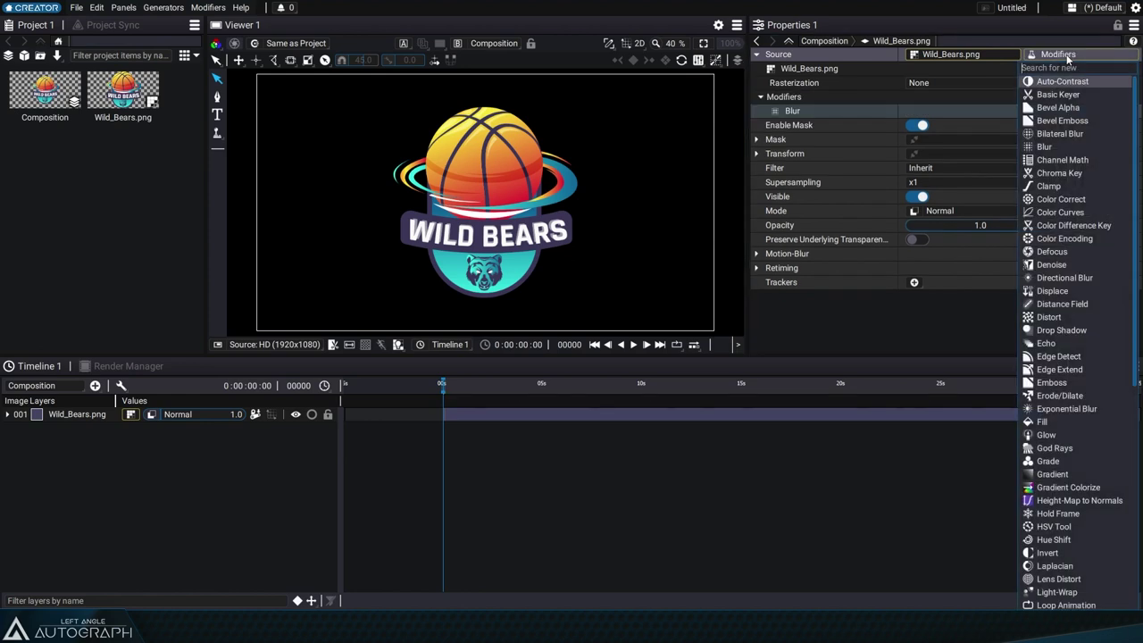
type("ed")
left_click(1063, 83)
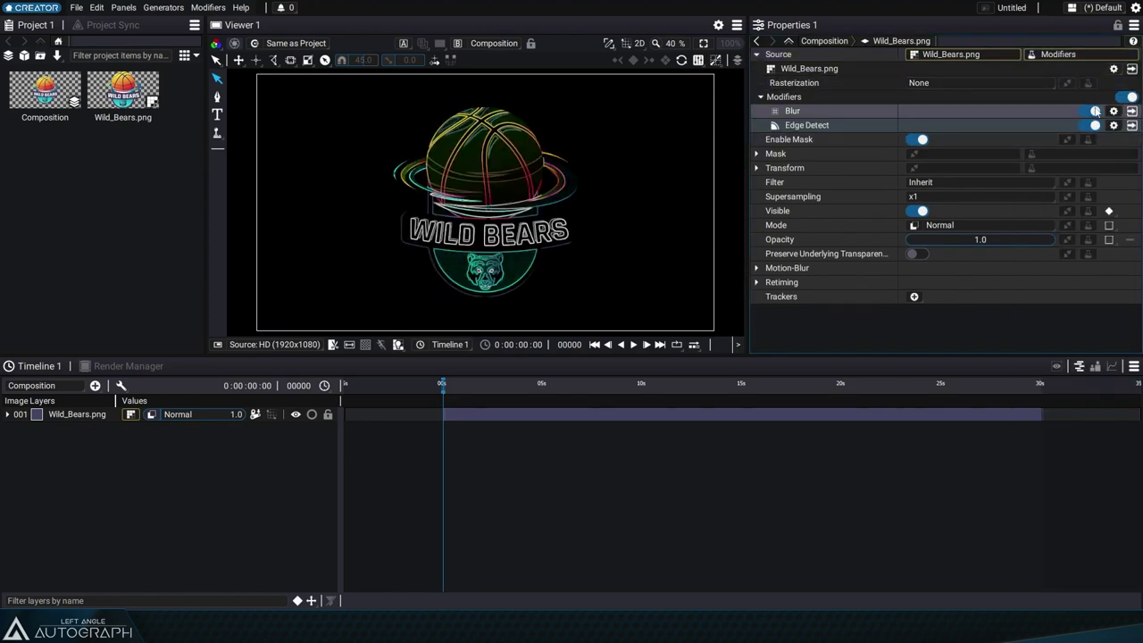
Step: Strengthen the Blur modifier on the Wild_Bears.png source and return to its modifier stack
left_click(1132, 112)
left_click_drag(960, 112, 954, 61)
left_click(982, 41)
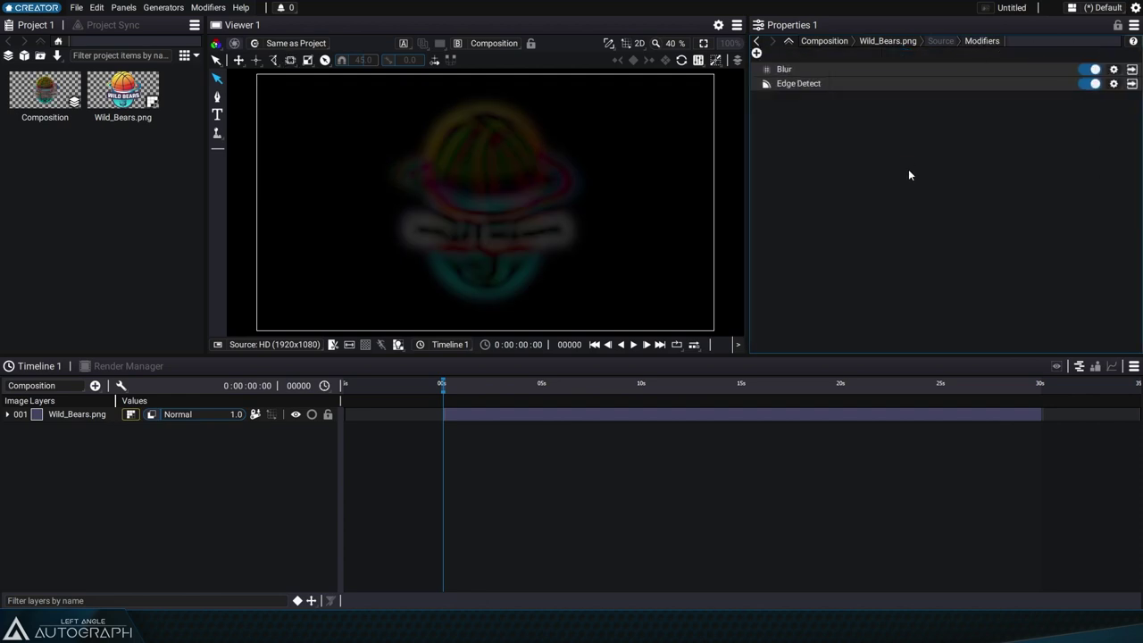
Step: Disable and re-enable the Blur and Edge Detect modifiers one by one to compare their effect on the logo
left_click(1091, 69)
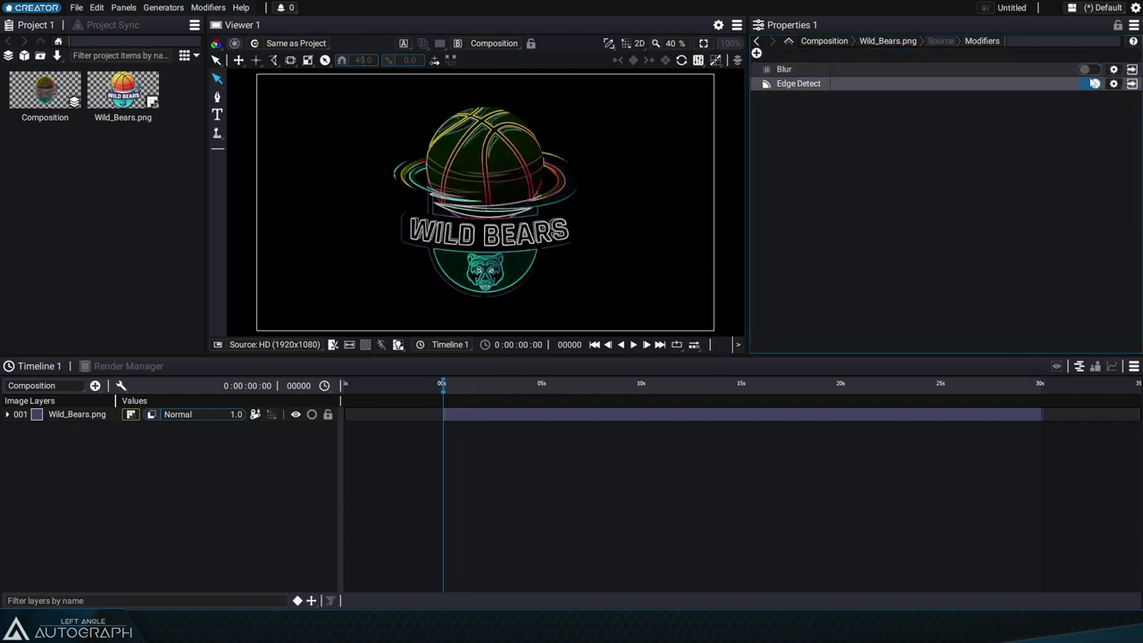
left_click(1091, 83)
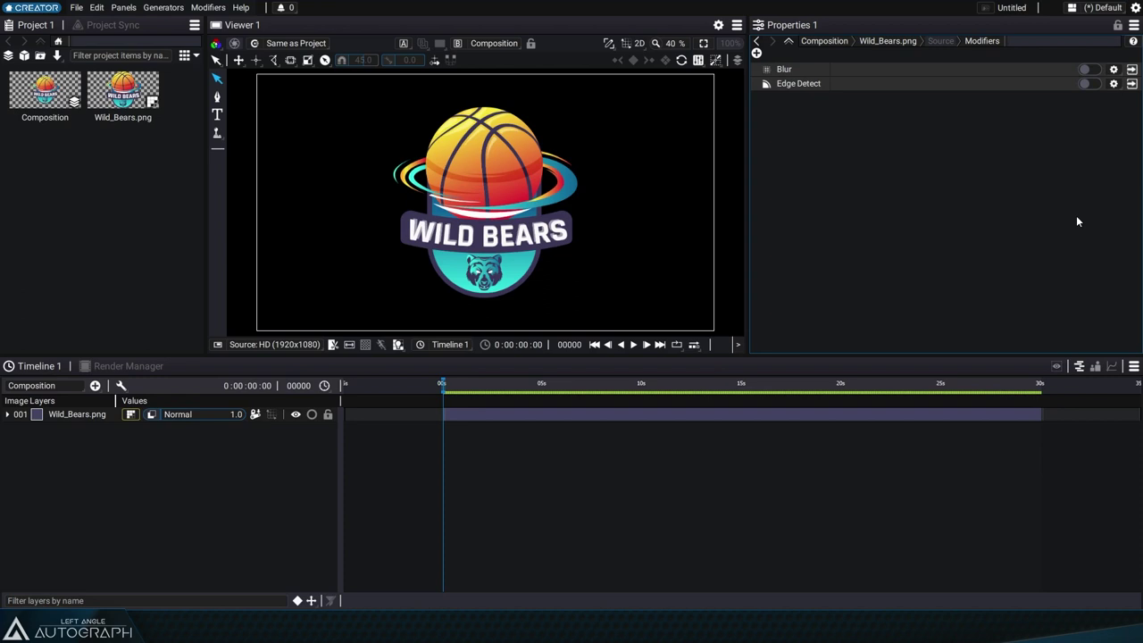
left_click(1091, 69)
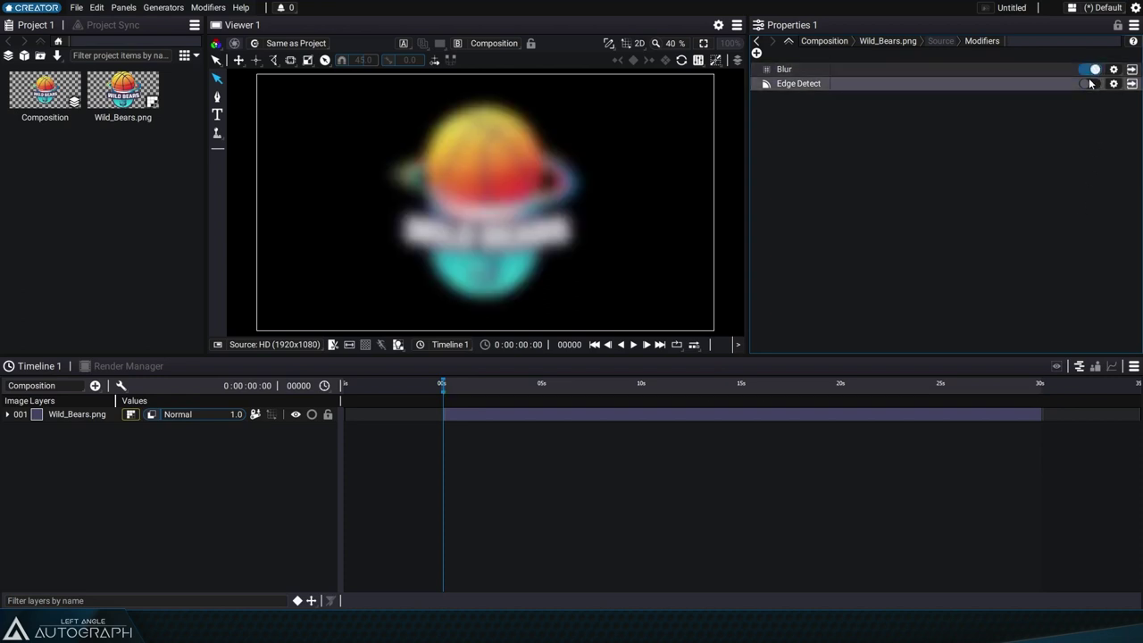
left_click(1090, 83)
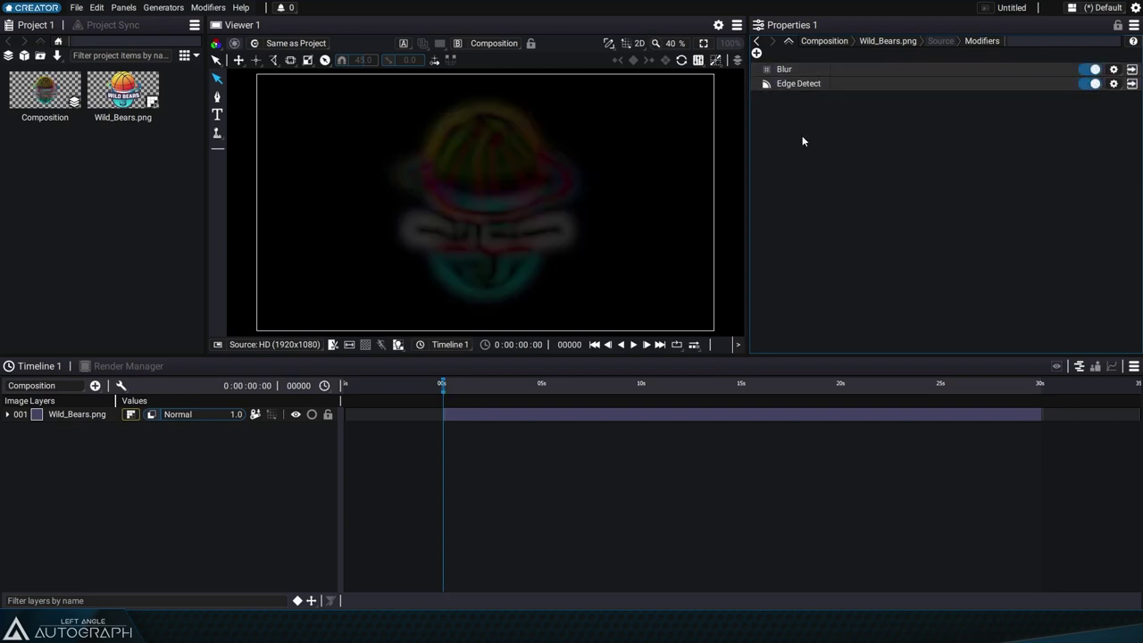
Step: Move Blur below Edge Detect in the Source modifier stack, and toggle the modifiers to check the new order
left_click_drag(784, 69, 785, 110)
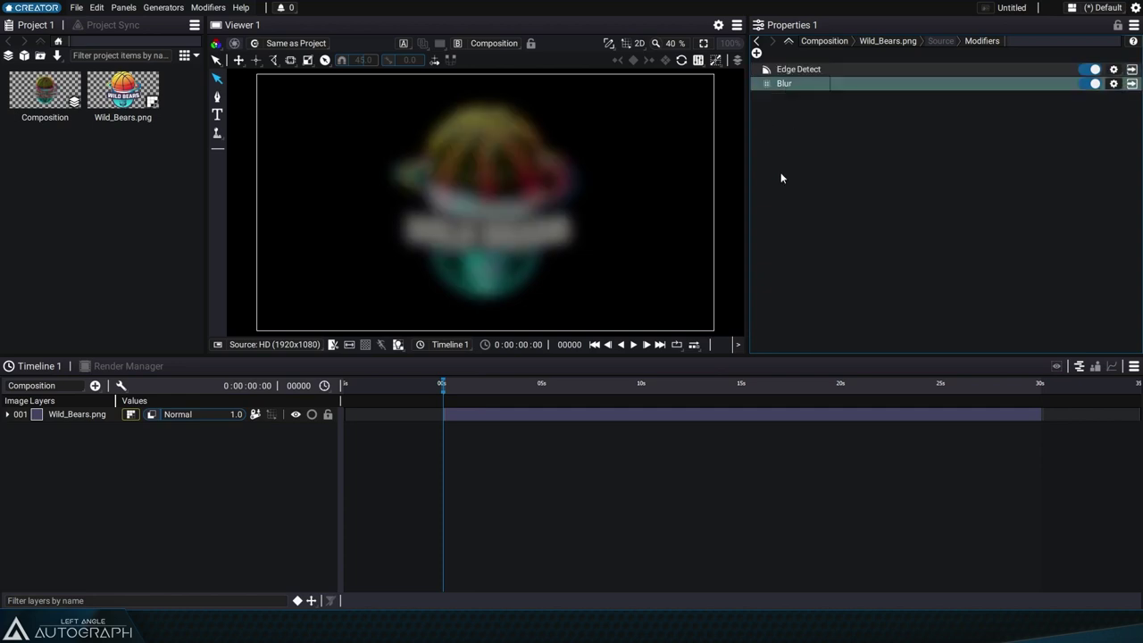
left_click(1093, 83)
left_click(1093, 69)
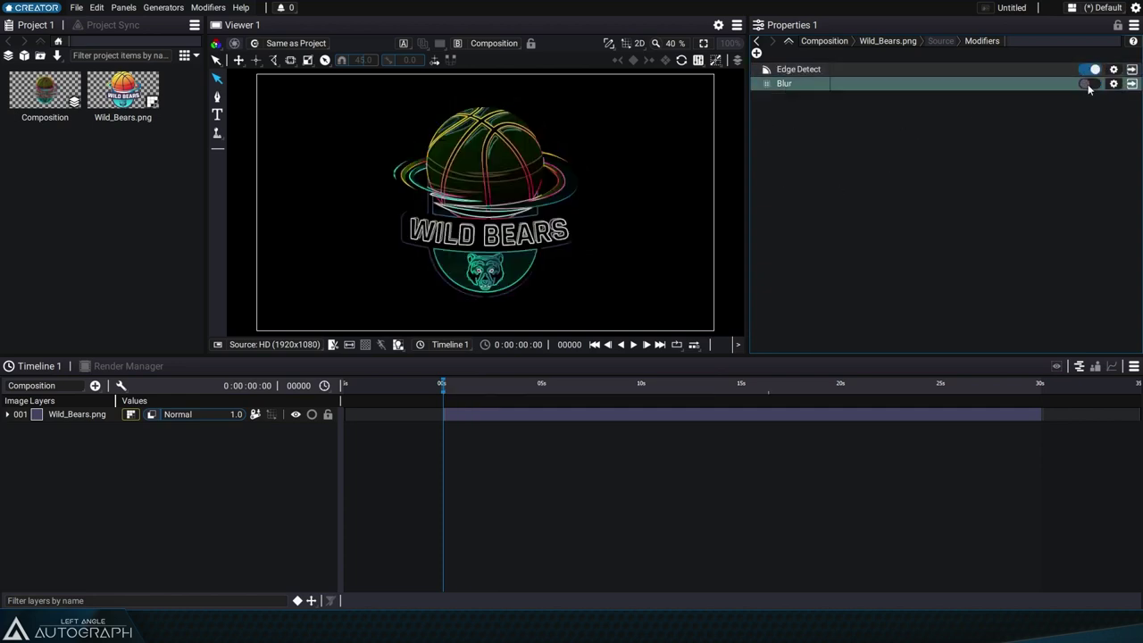
left_click(1091, 83)
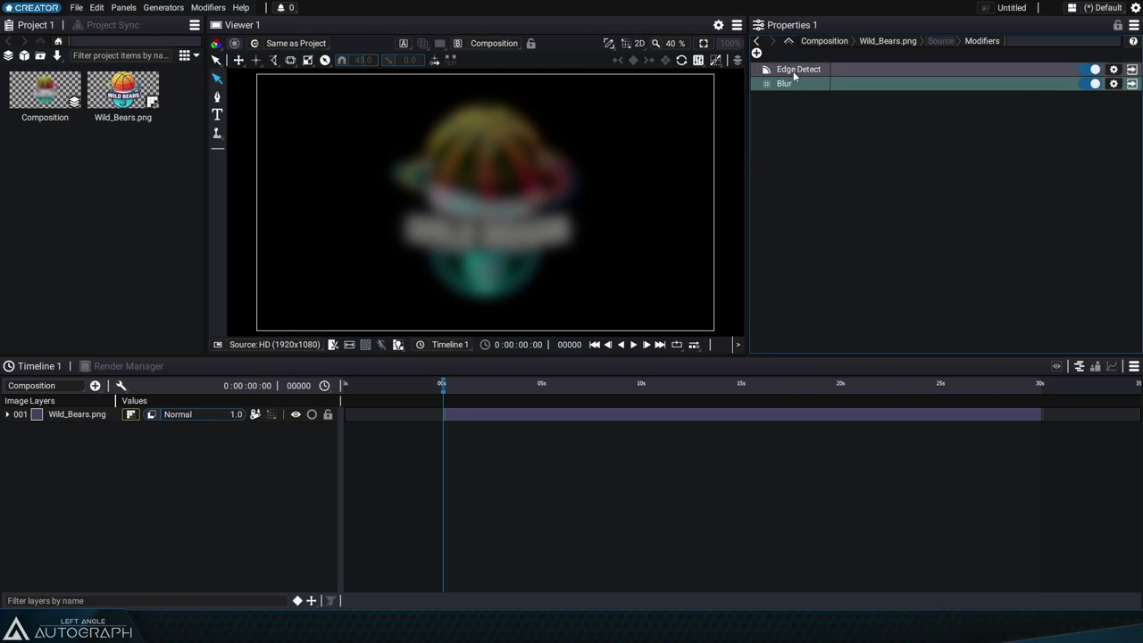
Step: Expand the Source modifiers of Wild_Bears.png in the timeline and try to move Edge Detect below Blur
left_click_drag(793, 70, 795, 101)
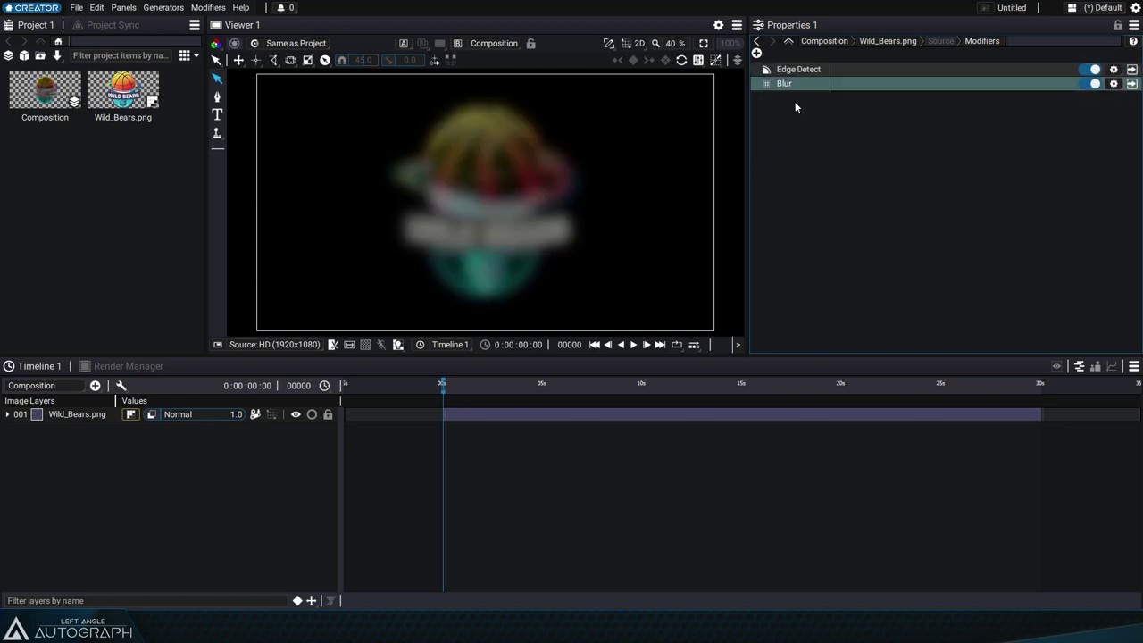
left_click(9, 415)
left_click(12, 429)
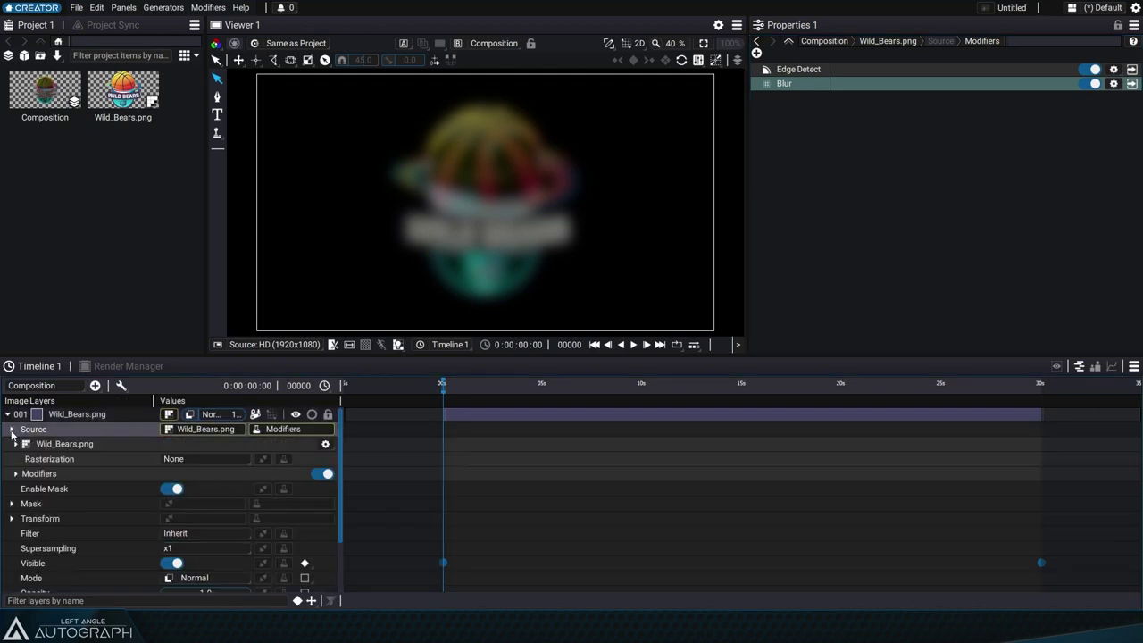
left_click(16, 474)
left_click_drag(53, 490, 63, 510)
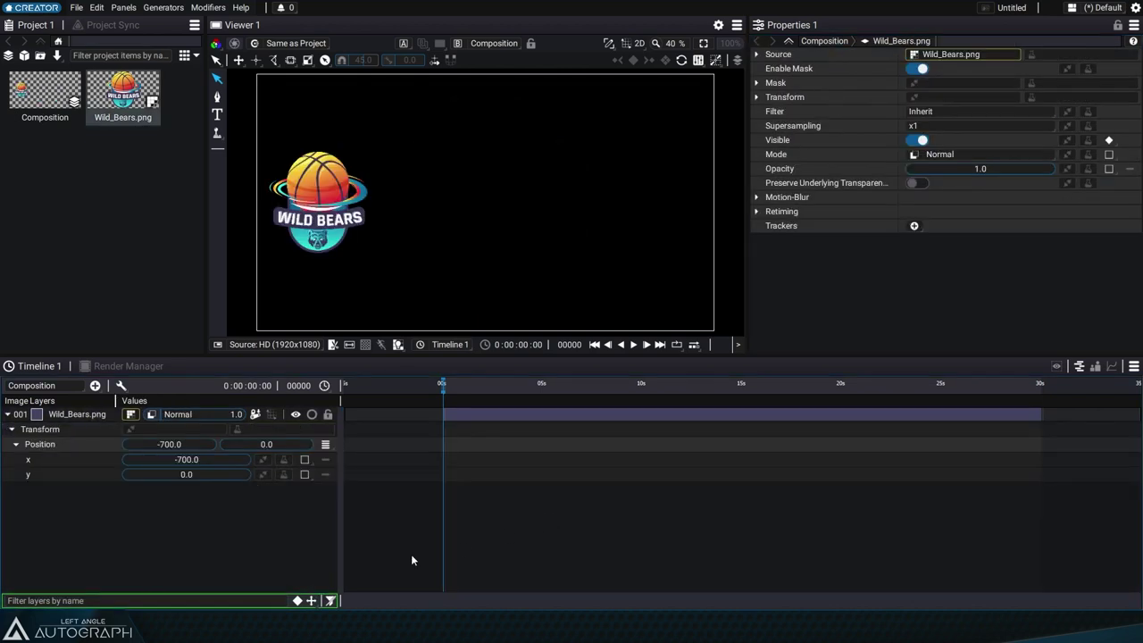
Step: Add an Animator modifier to the x Position of Wild_Bears.png and set its End Value Mode to Target Value
left_click_drag(184, 460, 181, 462)
left_click(284, 460)
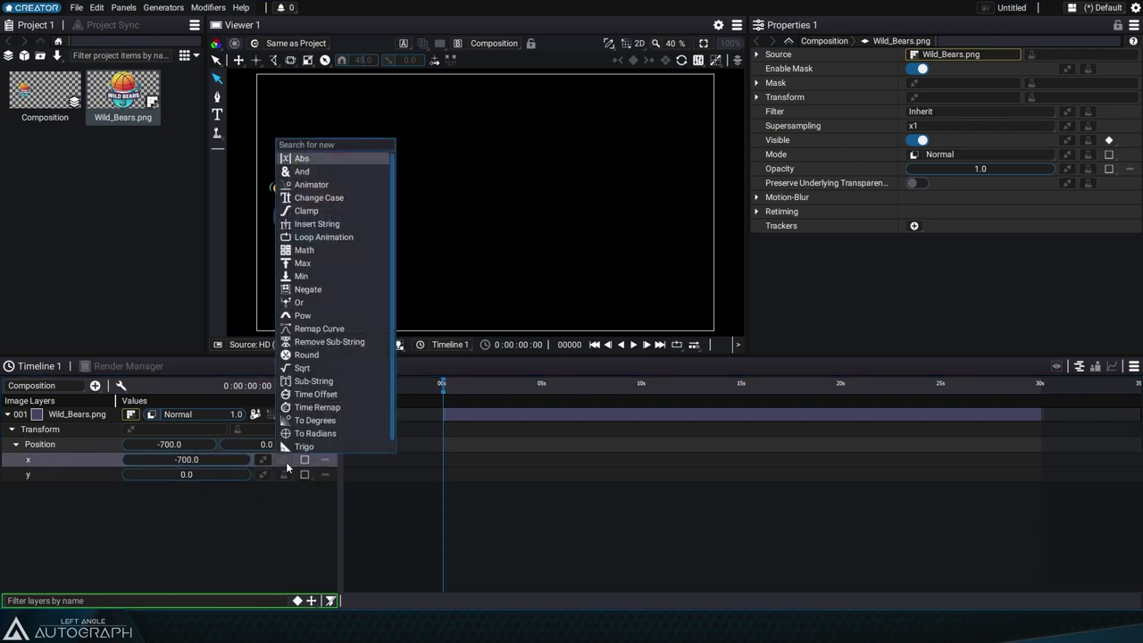
left_click(322, 184)
scroll(212, 530, "down", 2)
scroll(214, 513, "down", 2)
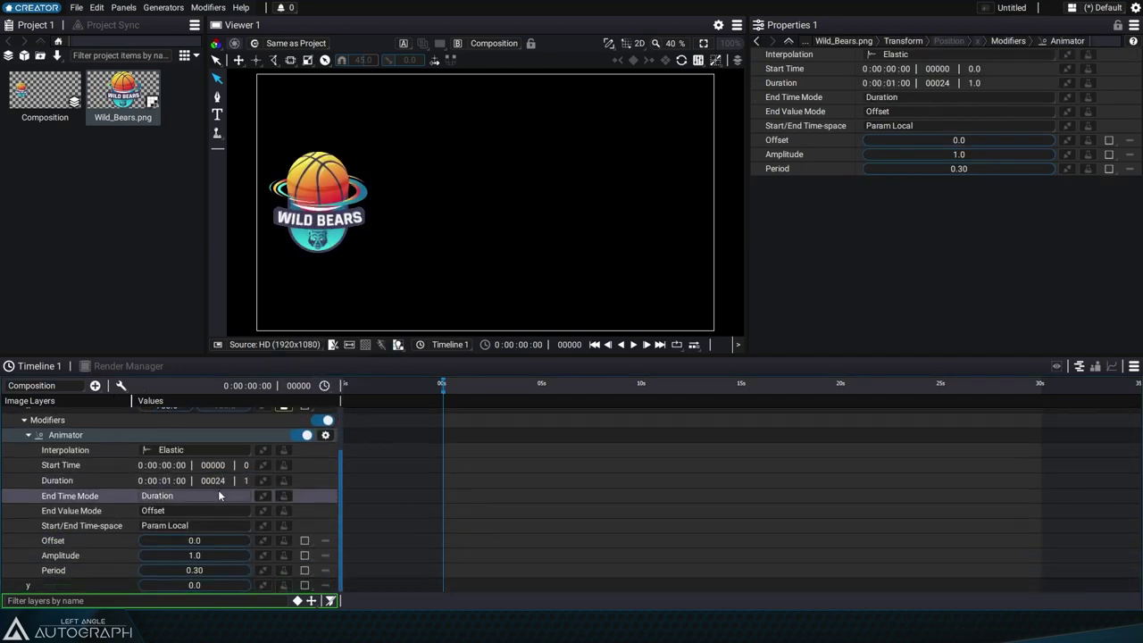
left_click(96, 511)
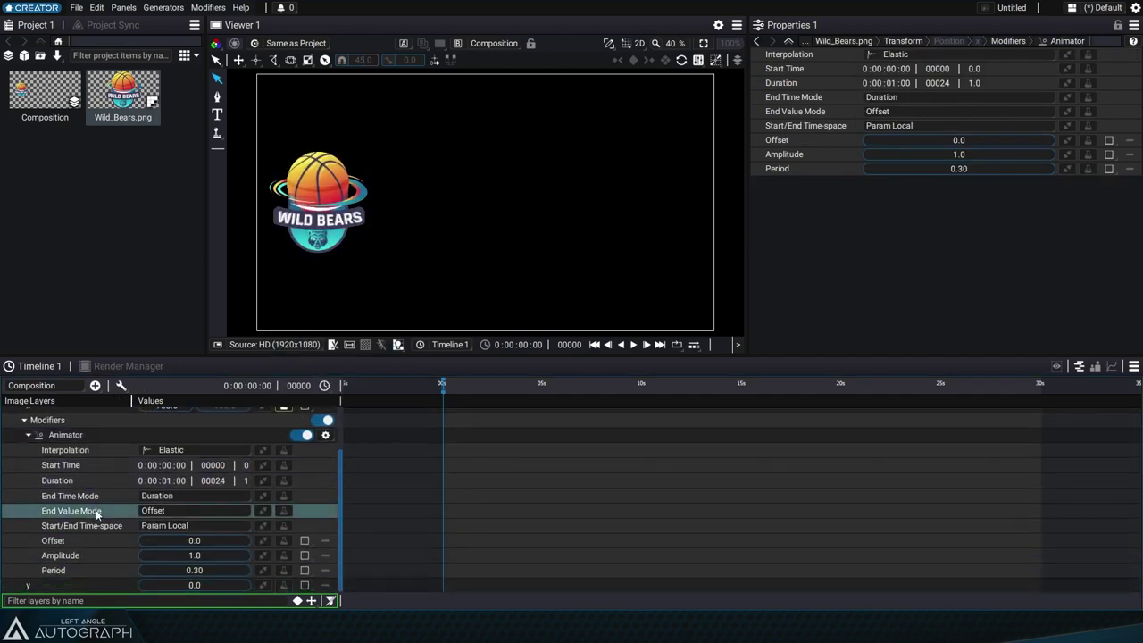
left_click(200, 512)
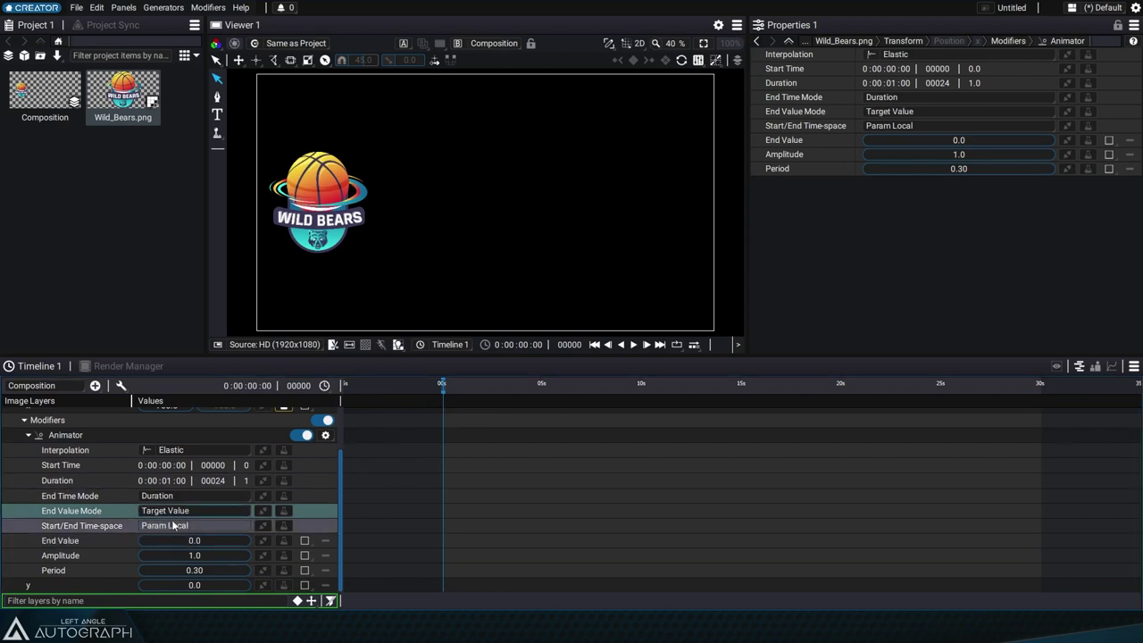
Step: Play the logo's elastic Position animation from the start of the composition
mouse_move(442, 389)
left_mouse_down()
mouse_move(493, 391)
mouse_move(445, 389)
left_mouse_up()
key("space")
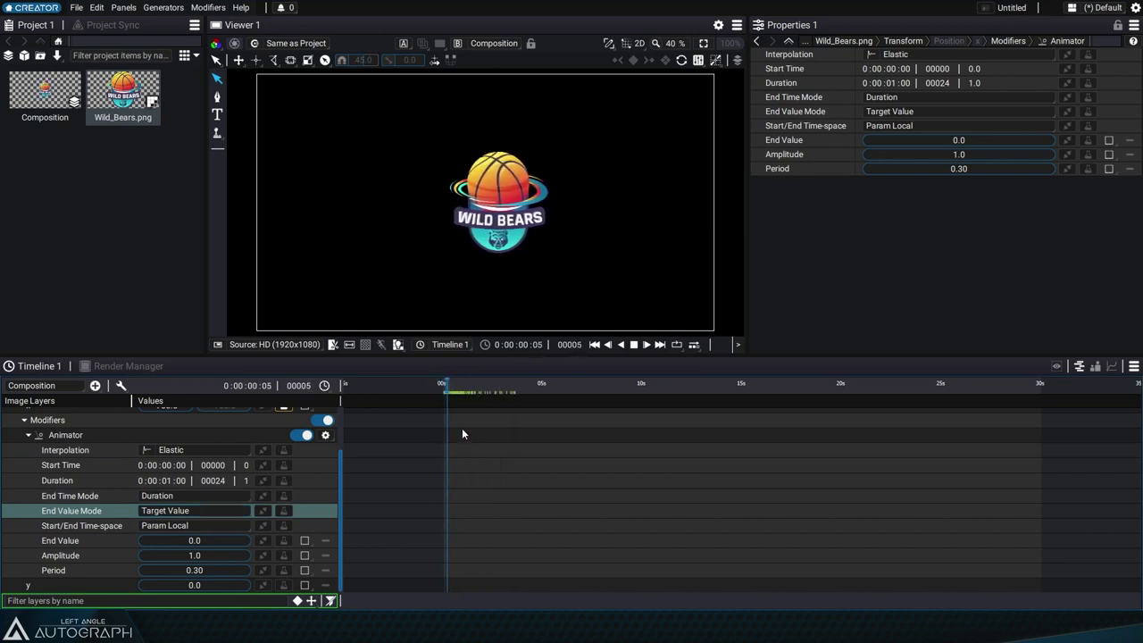
left_click(595, 345)
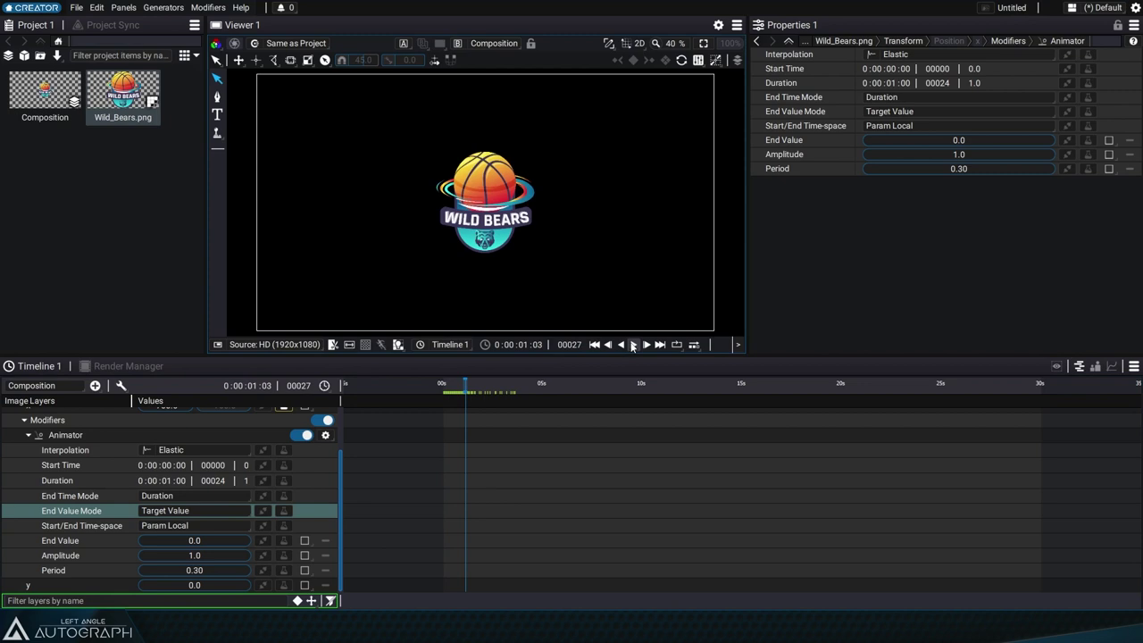
key("space")
Step: Add a Math modifier after the Animator on the logo's x Position and set its Operation to Replace
scroll(268, 489, "up", 3)
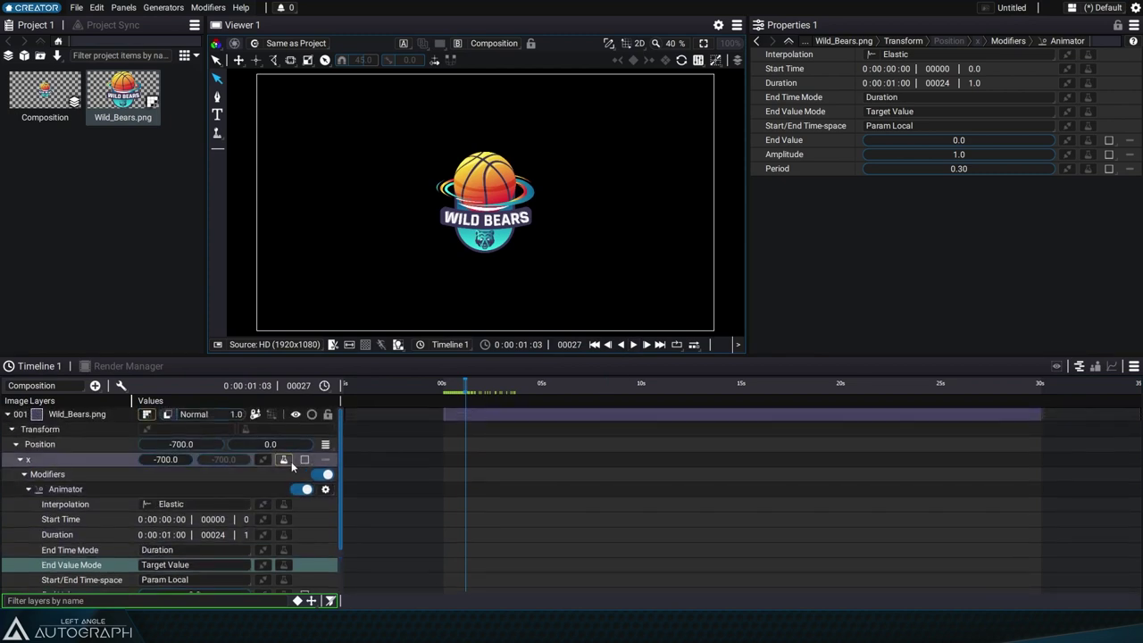
left_click(291, 464)
left_click(311, 250)
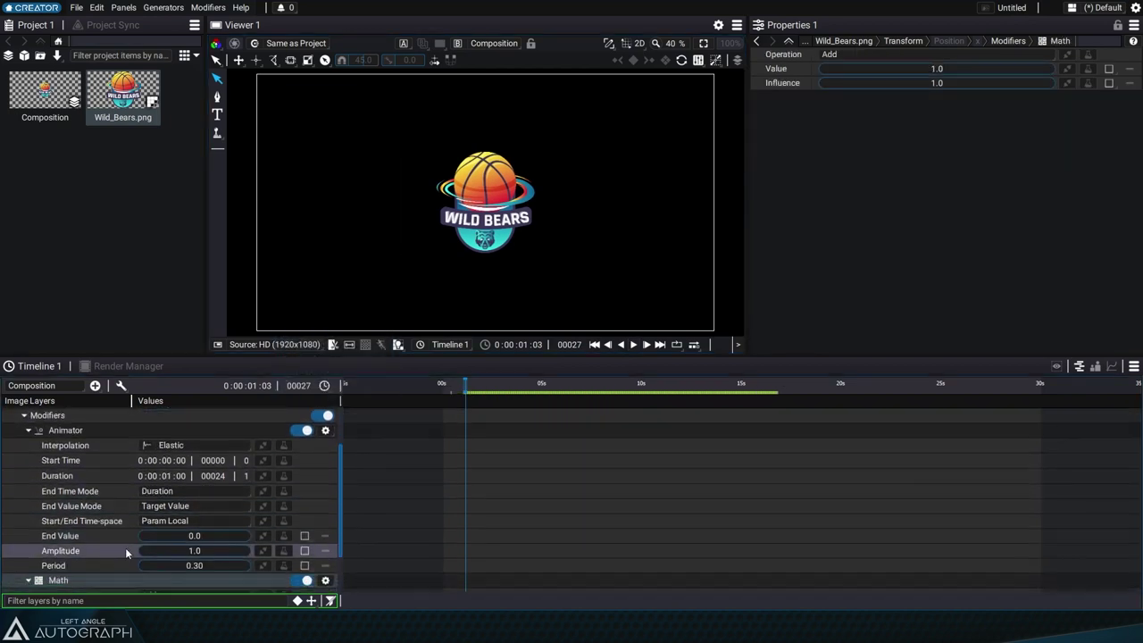
scroll(98, 548, "down", 2)
left_click(158, 540)
left_click(166, 529)
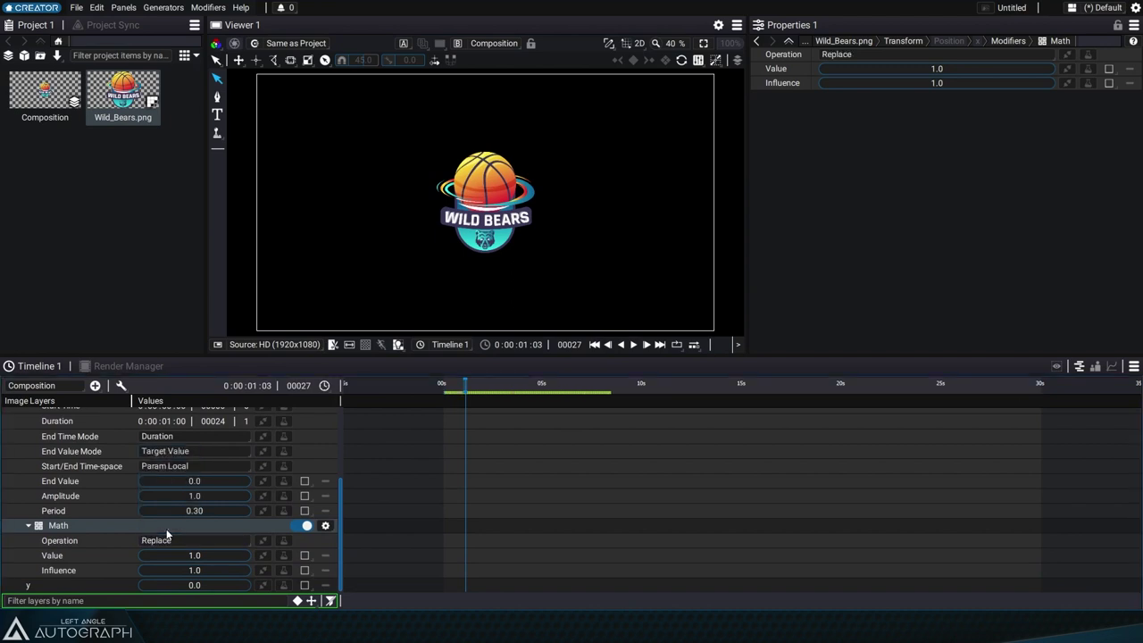
Step: Set the Math modifier's Value to 742, scrub to about 3 seconds to check the animation, and set its Influence to 0.50
left_click_drag(198, 559, 633, 558)
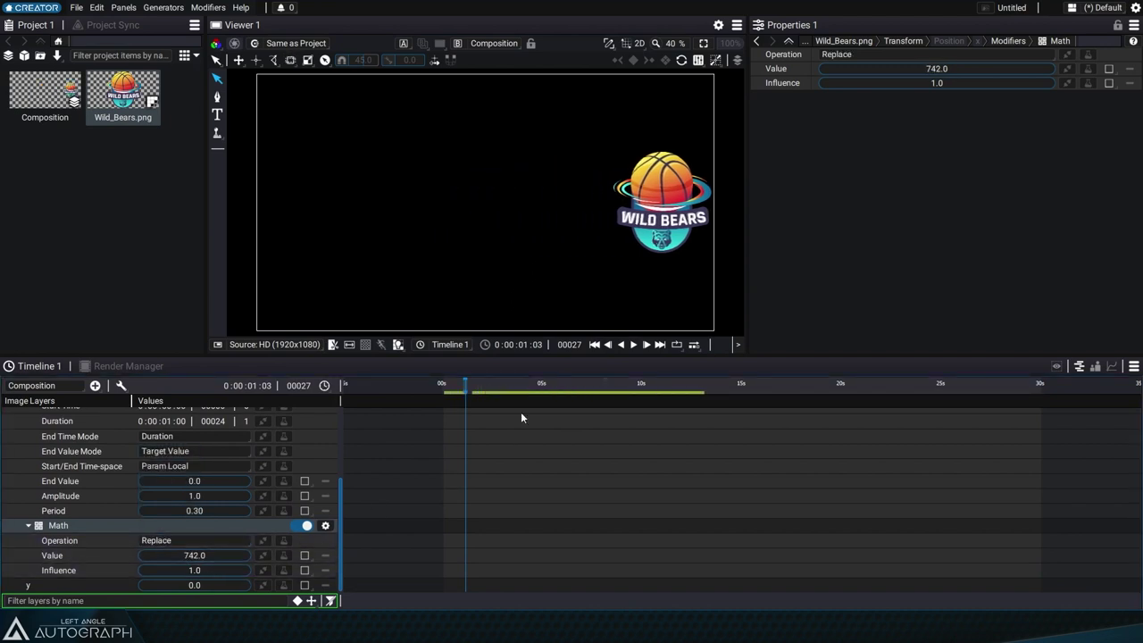
left_click_drag(478, 389, 508, 393)
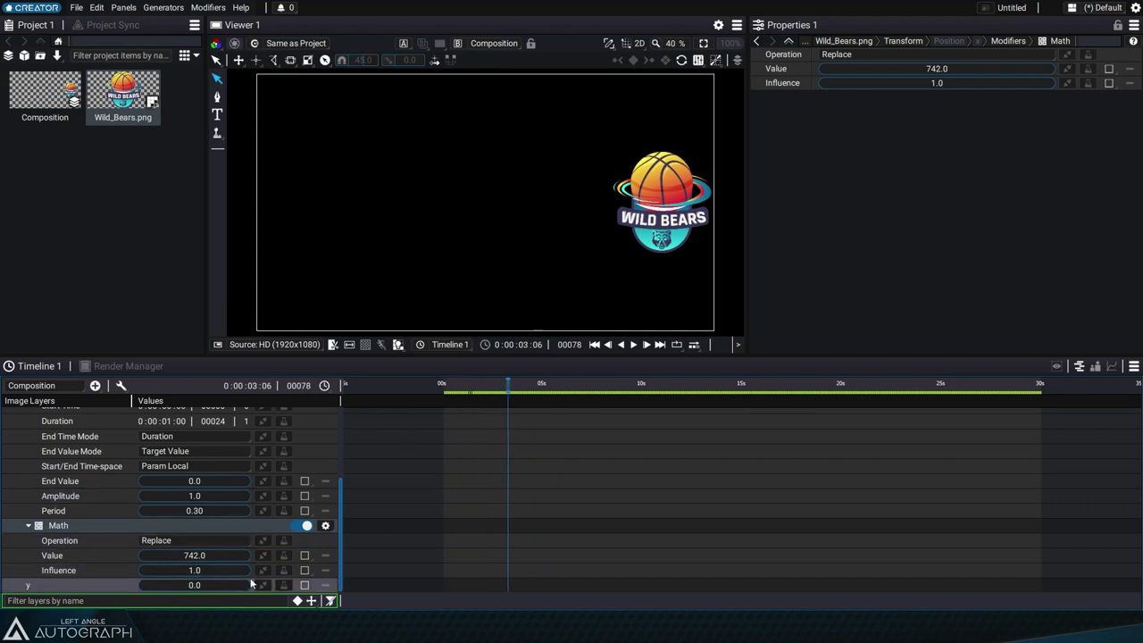
left_click_drag(234, 571, 204, 569)
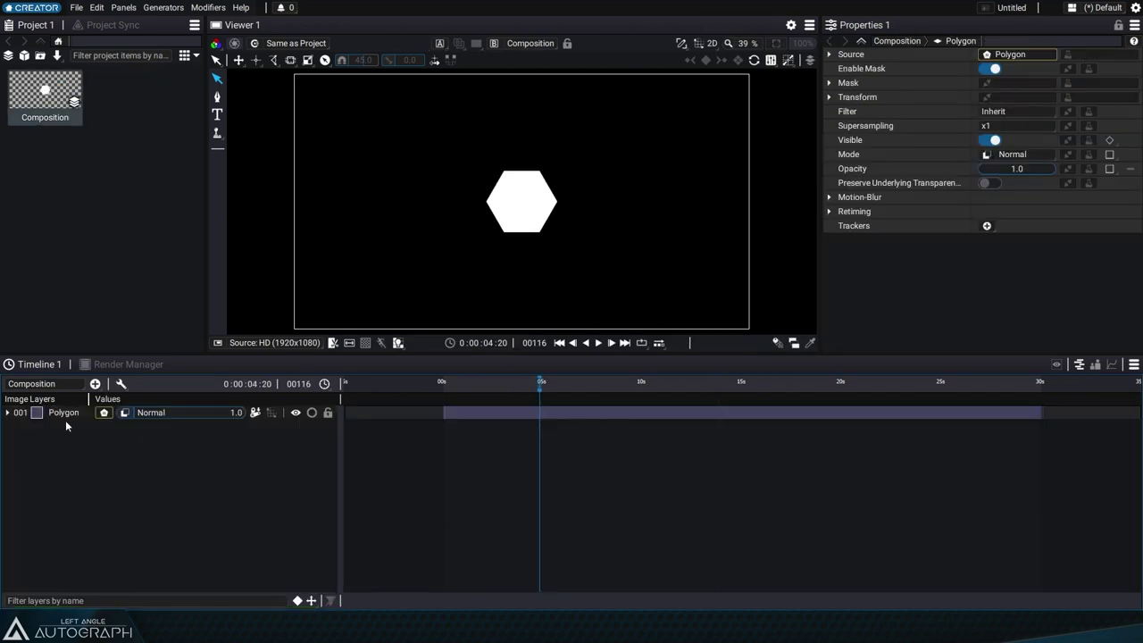
Step: Show only the Polygon layer's Rotation property in the timeline and add a Math modifier to it
left_click(67, 414)
key("r")
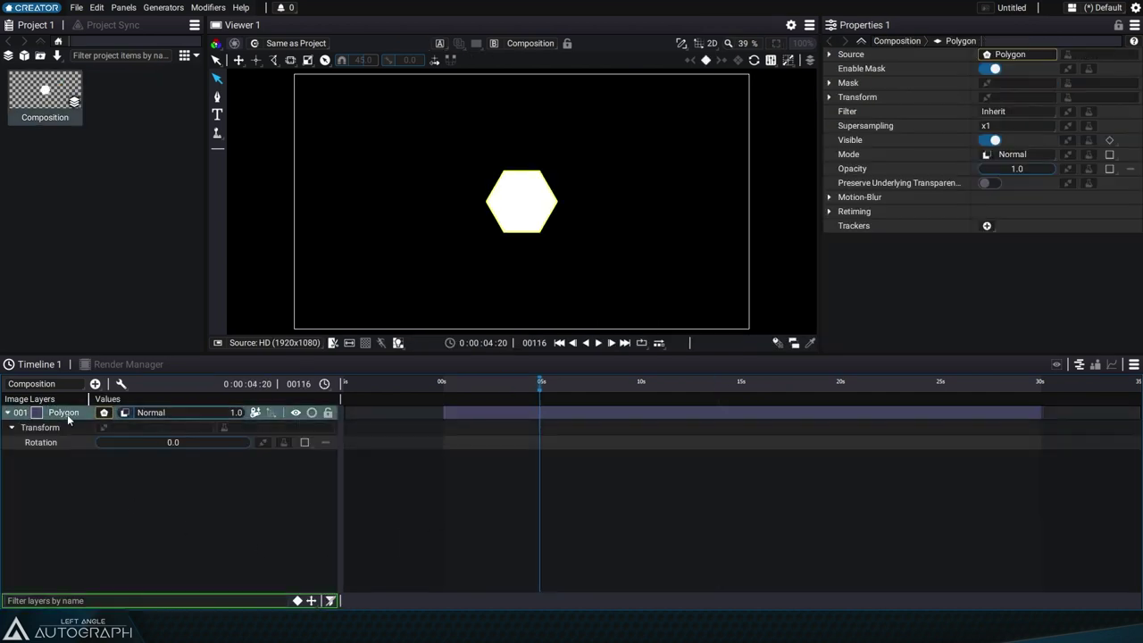
left_click(284, 443)
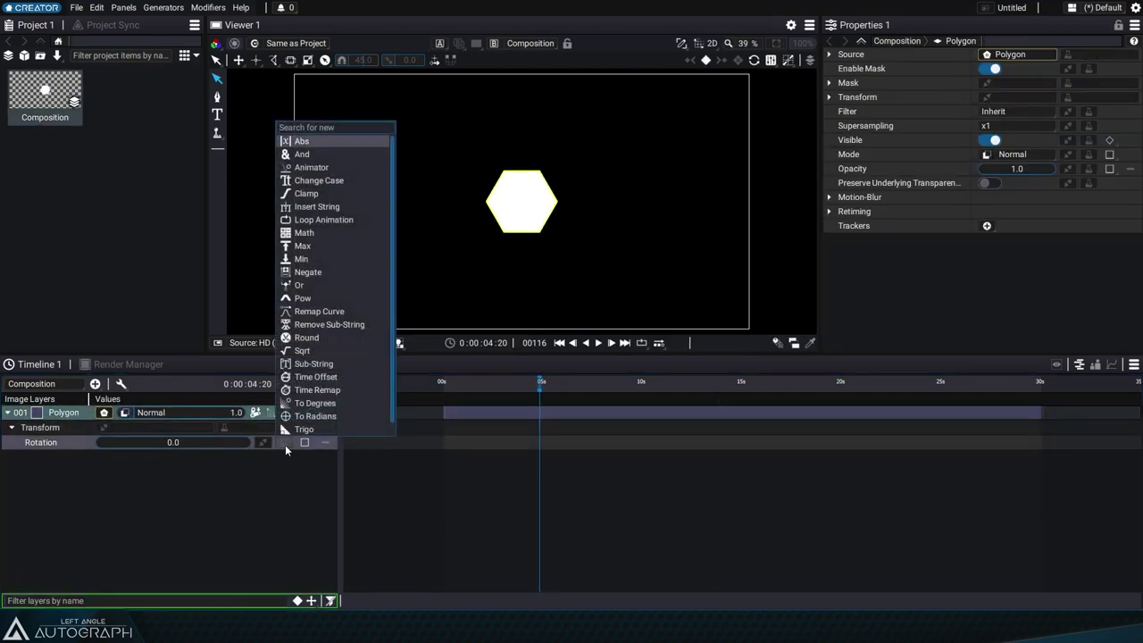
left_click(356, 236)
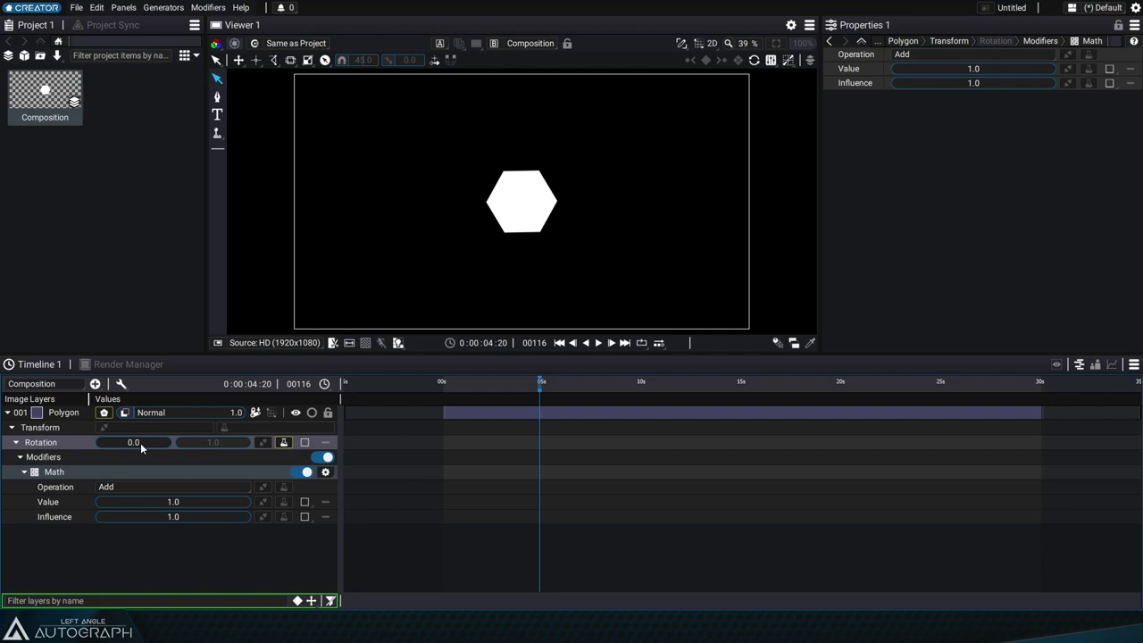
Step: Set the Polygon's base Rotation to 35 and adjust the Math modifier's Value
left_click_drag(140, 443, 150, 443)
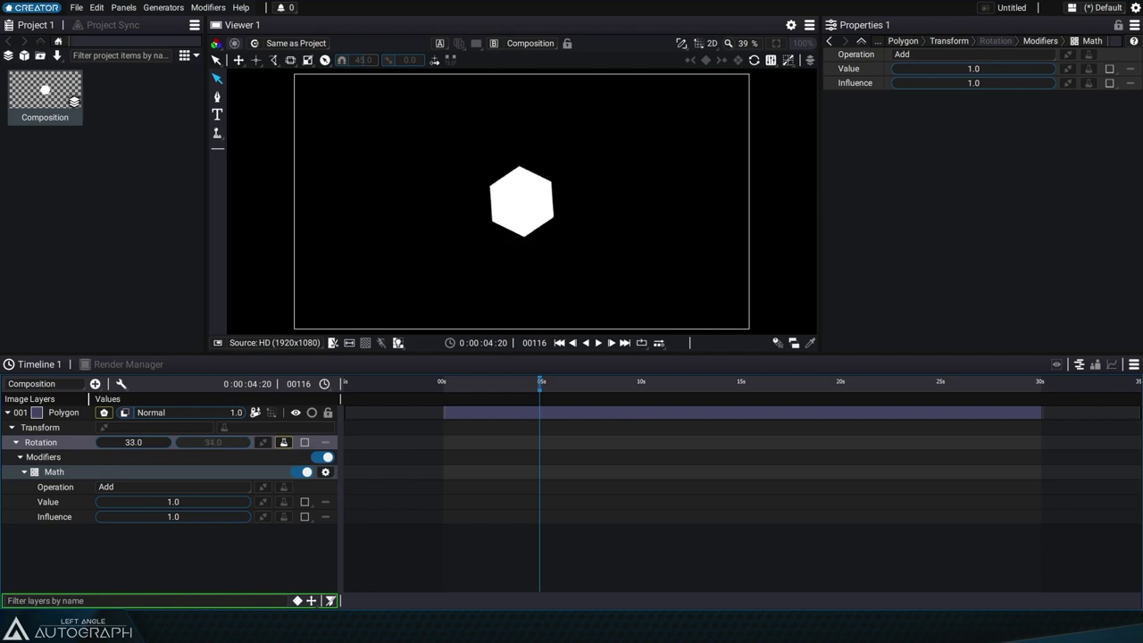
type("35")
key("Return")
right_click(261, 442)
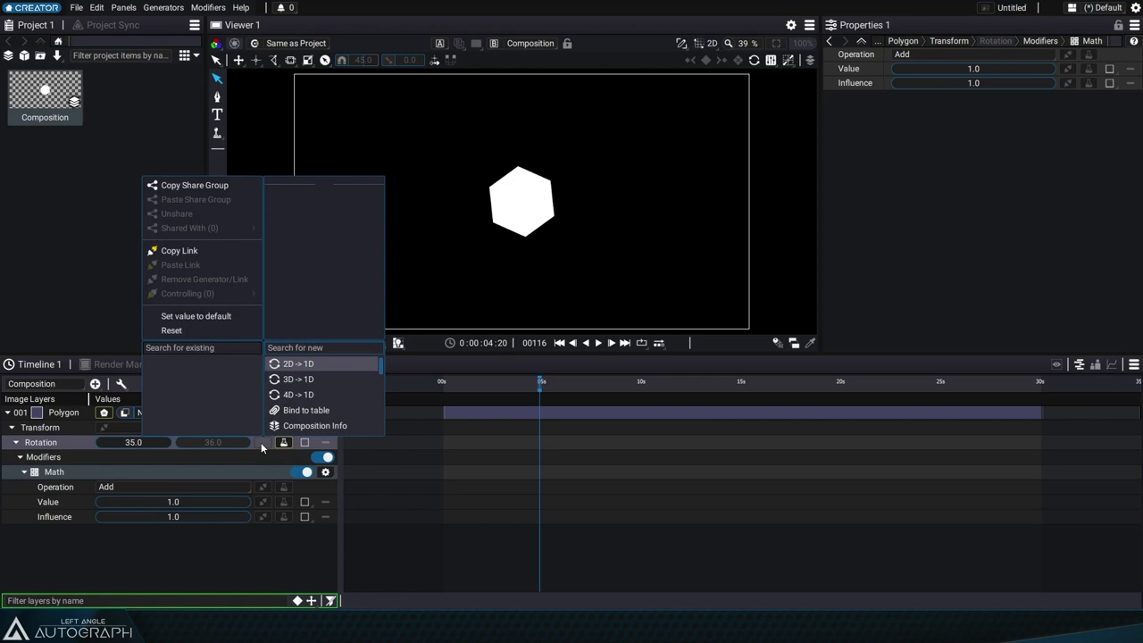
left_click(165, 534)
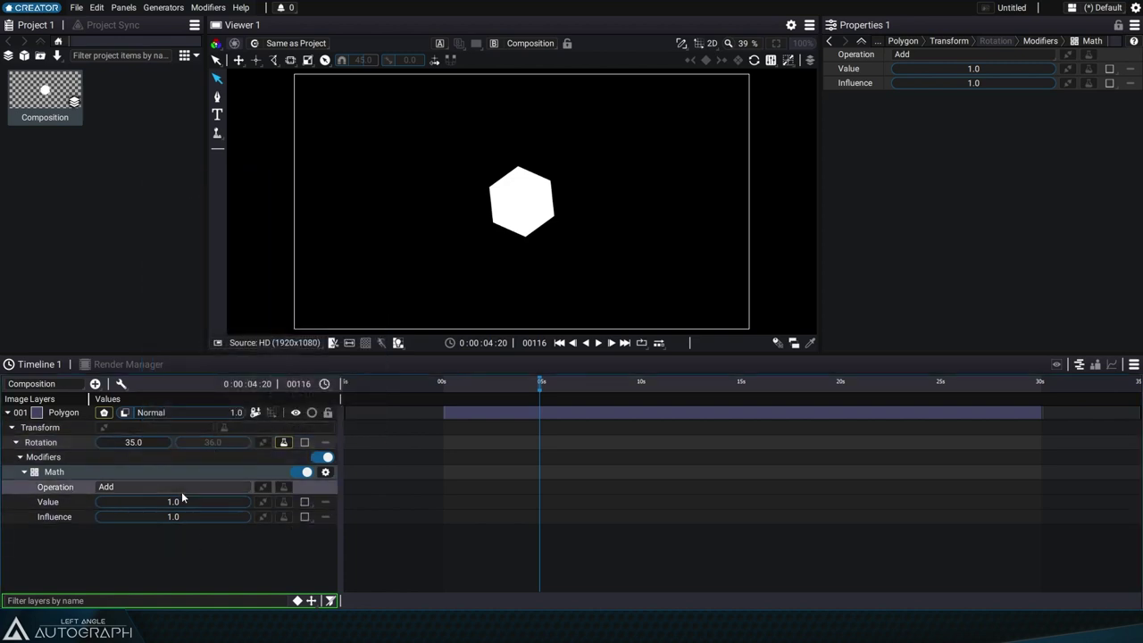
left_click_drag(169, 499, 256, 498)
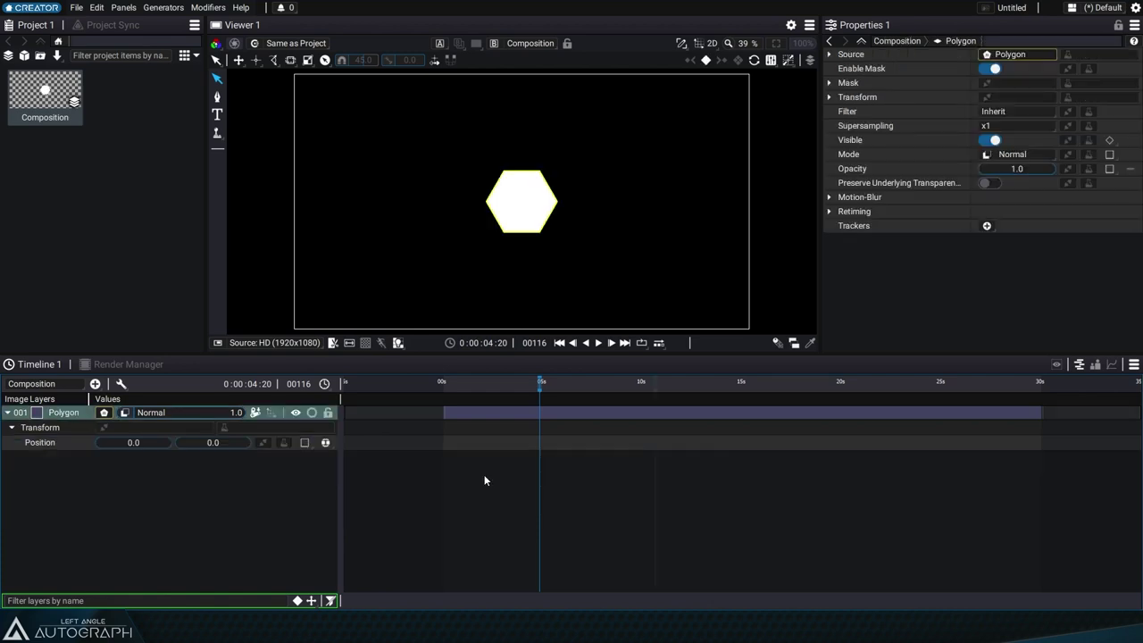
Step: Add a Math modifier with a Value of 65, 131 to the Polygon's Position and set the base Position to 42, 43
left_click(325, 442)
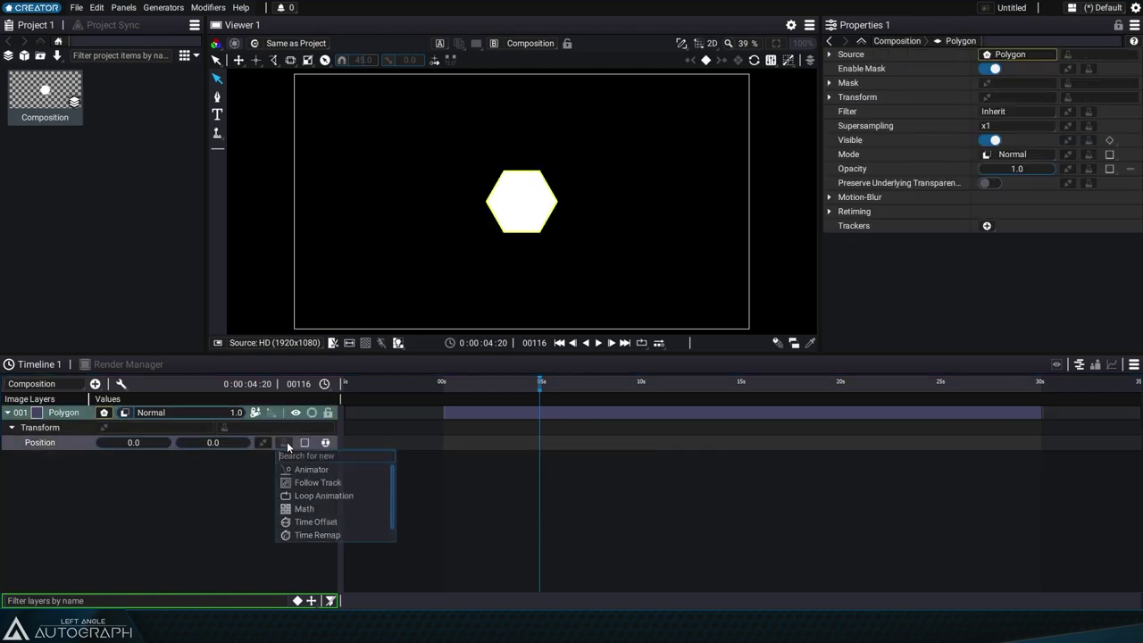
left_click(320, 510)
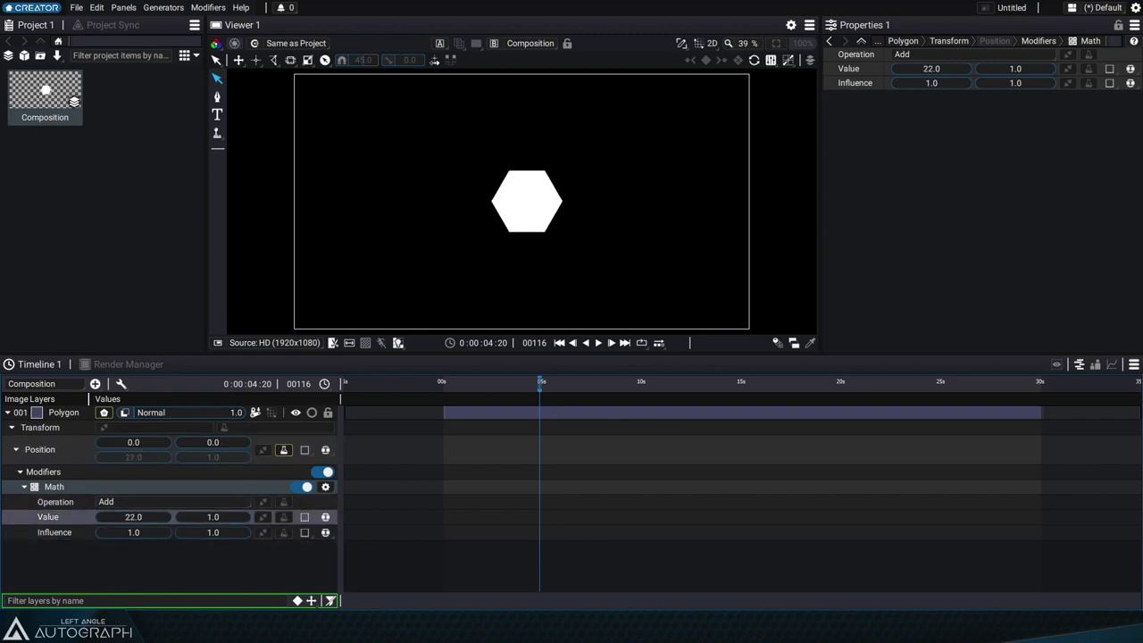
left_click_drag(134, 517, 247, 518)
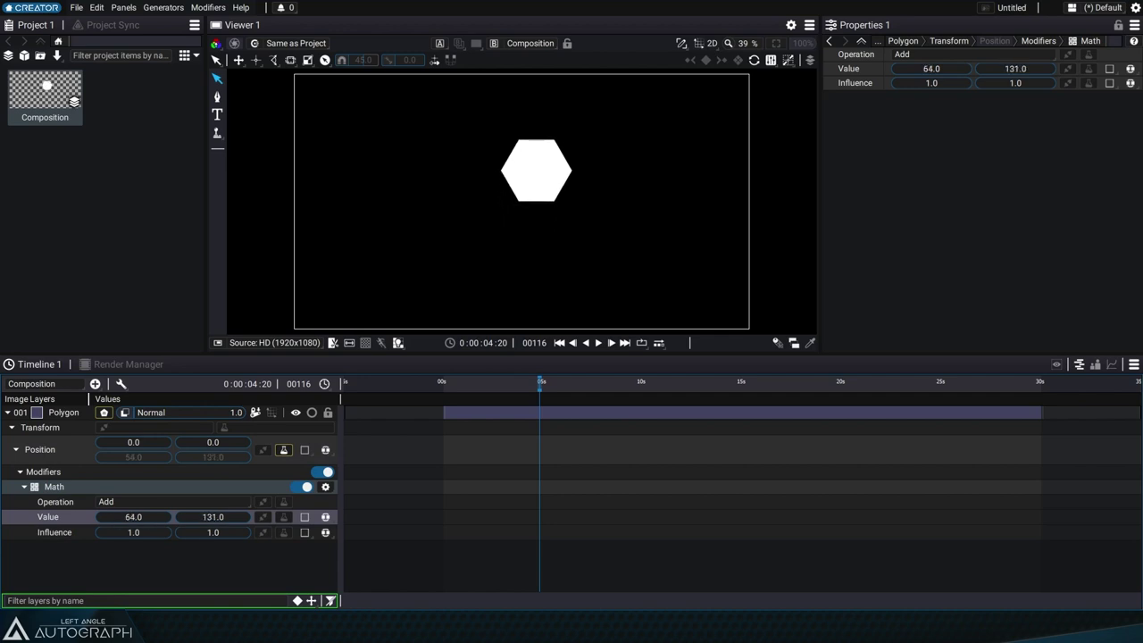
left_click_drag(133, 517, 134, 517)
left_click_drag(133, 444, 146, 463)
left_click_drag(215, 446, 224, 440)
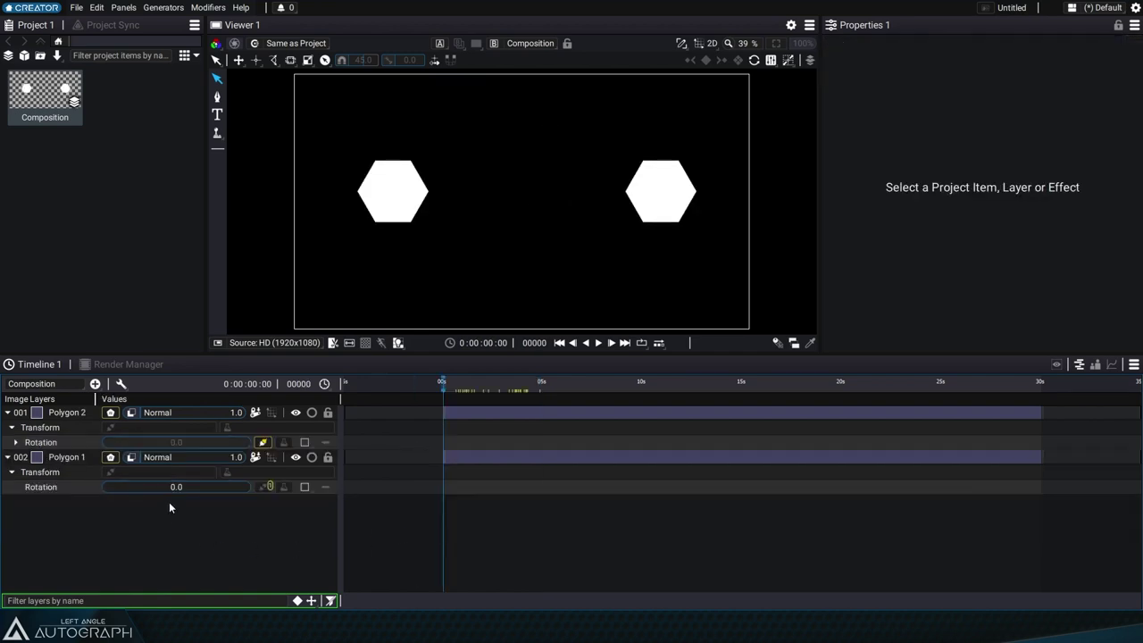
Step: Add a Math modifier to Polygon 1's Rotation, raise the modifier's Value and lower the base Rotation
left_click_drag(172, 488, 221, 488)
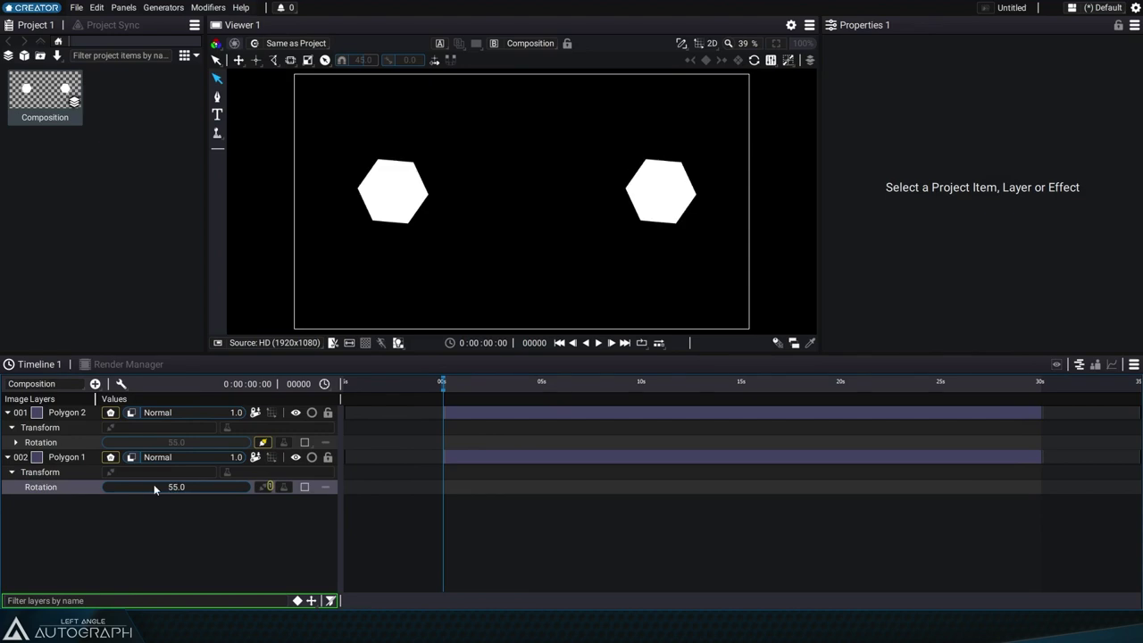
left_click(284, 488)
left_click(305, 278)
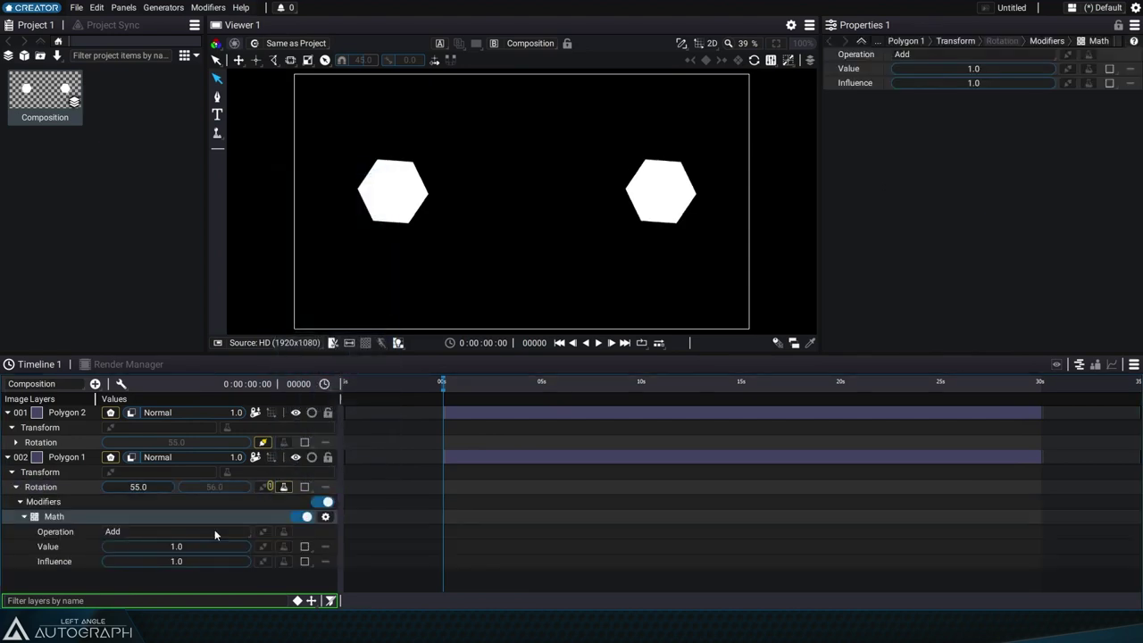
left_click_drag(176, 547, 197, 547)
left_click_drag(137, 487, 80, 489)
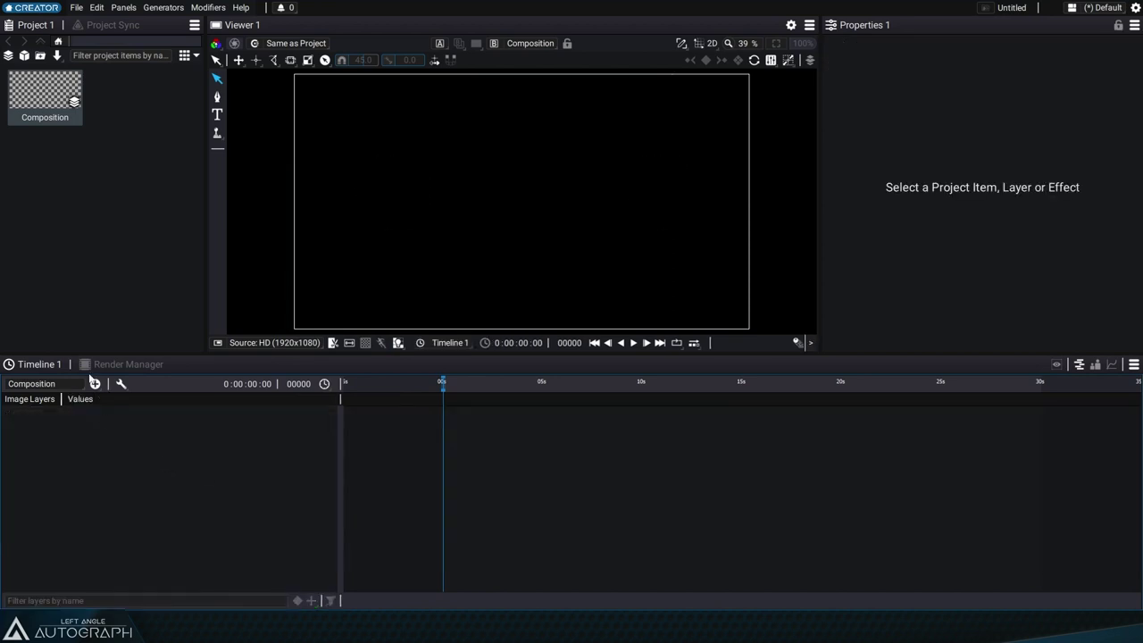
Step: Add a Text layer and a Constant layer to the empty composition, placing the Constant below the Text
left_click(95, 383)
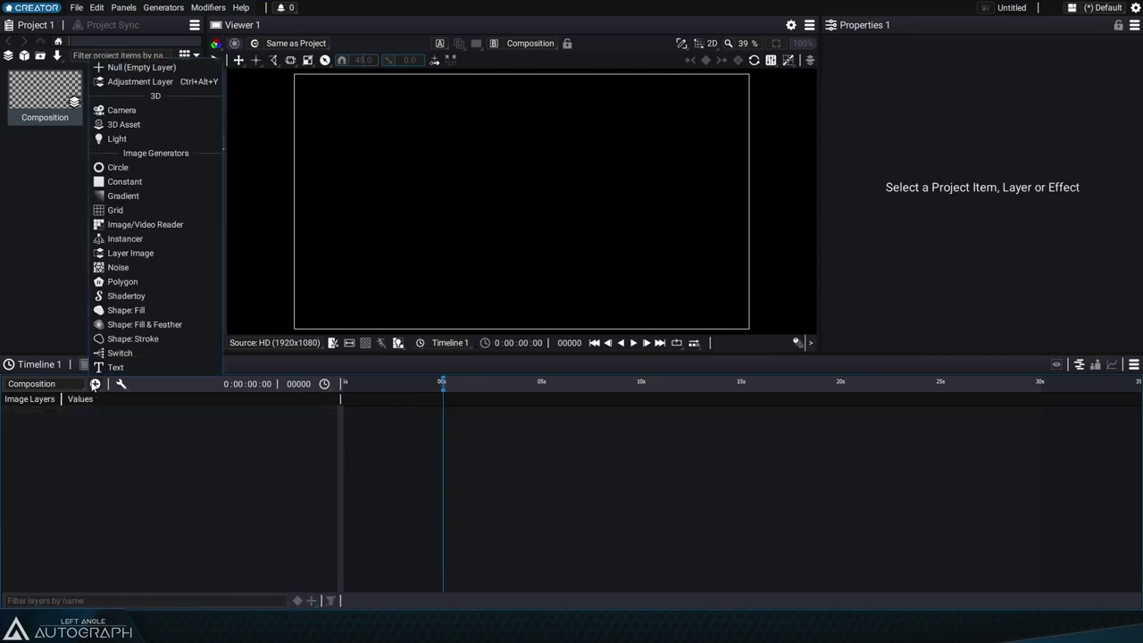
left_click(134, 366)
left_click(96, 384)
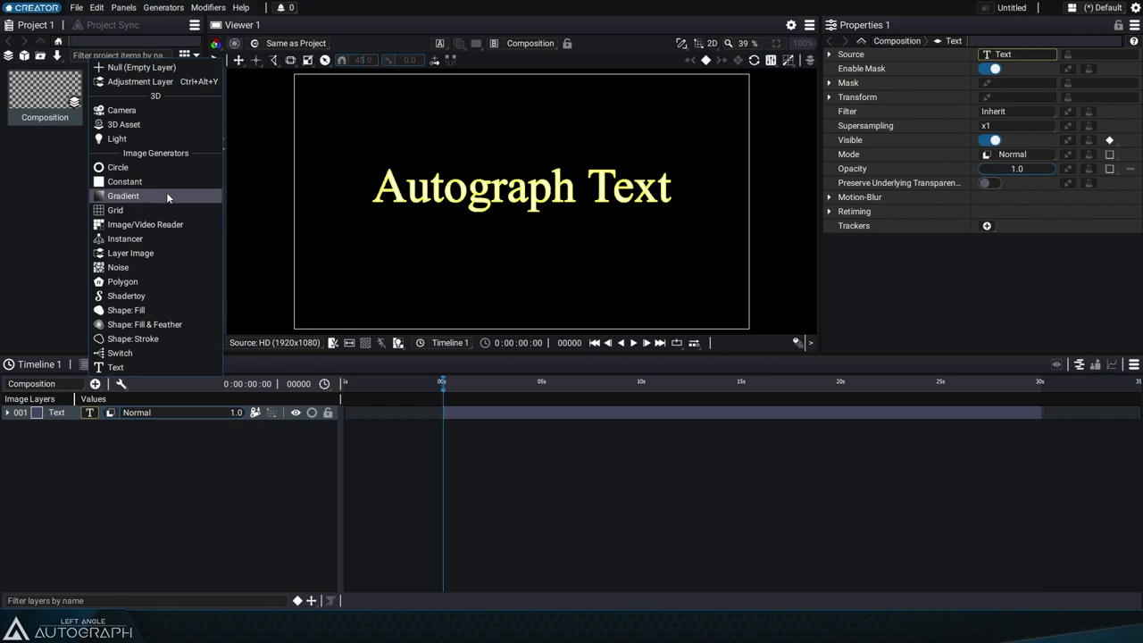
left_click(160, 178)
left_click_drag(66, 424, 75, 501)
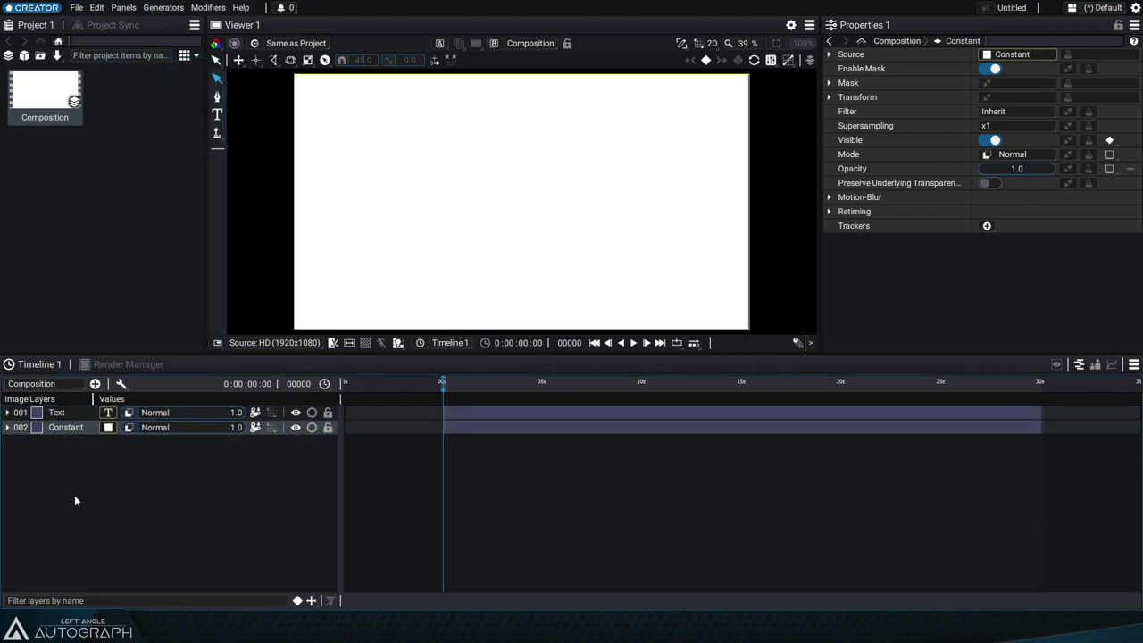
Step: Open the Constant layer's source settings and set its Color to a muted red of about 0.45, 0.29, 0.29
left_click(257, 429)
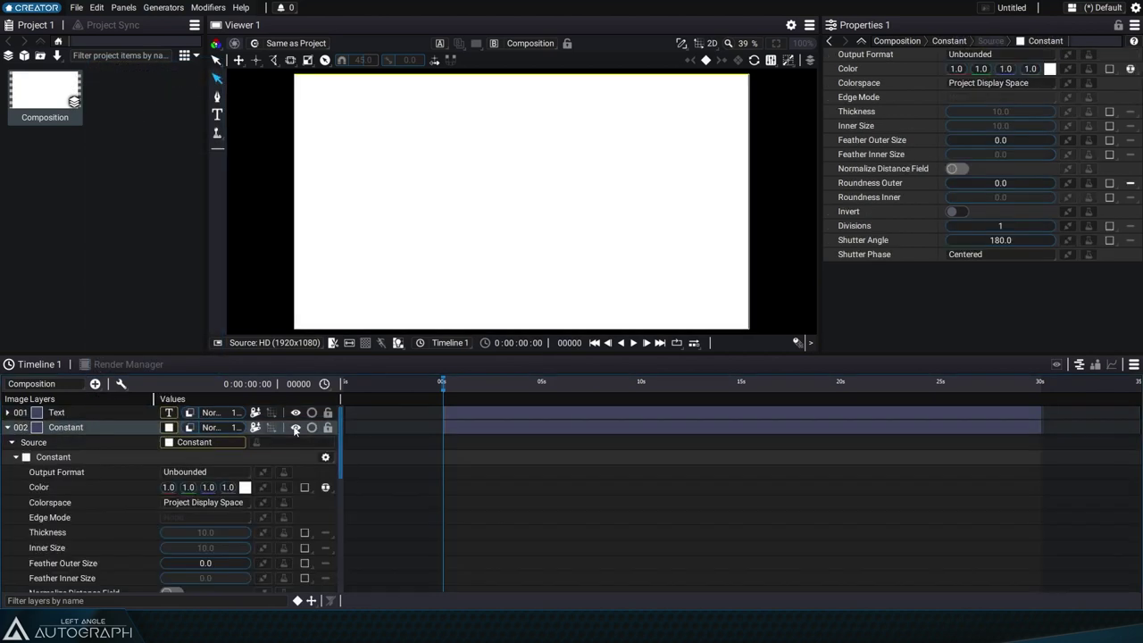
left_click(1048, 71)
left_click_drag(973, 135, 942, 177)
Step: Set the Constant's Output Format to Custom Format and drive its Format with a Layer Rect generator
left_click(992, 52)
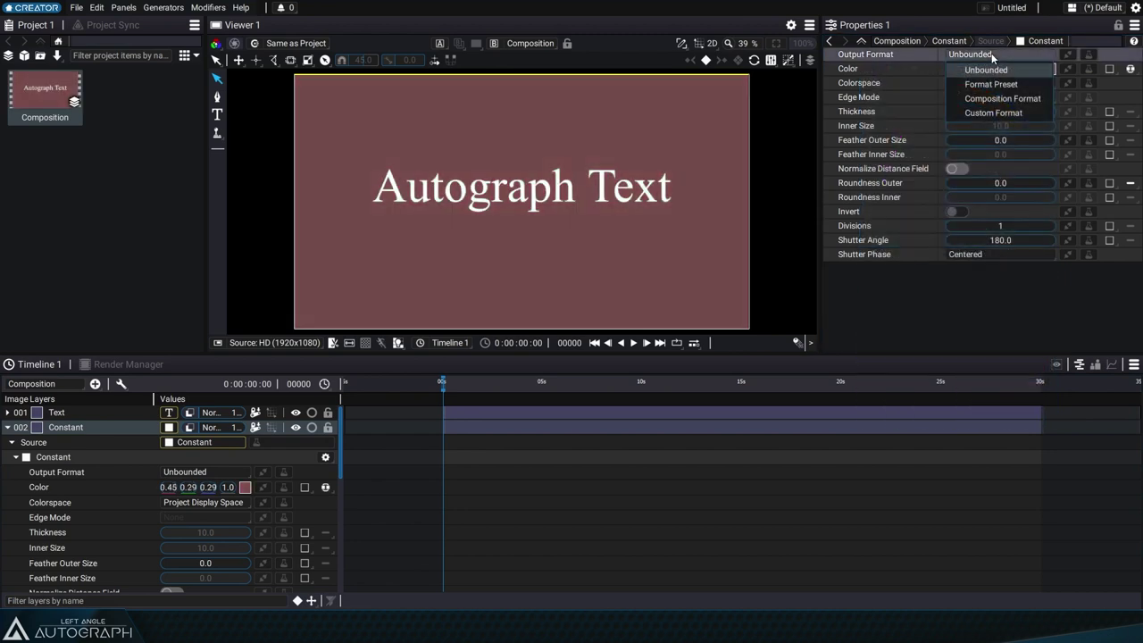
left_click(990, 111)
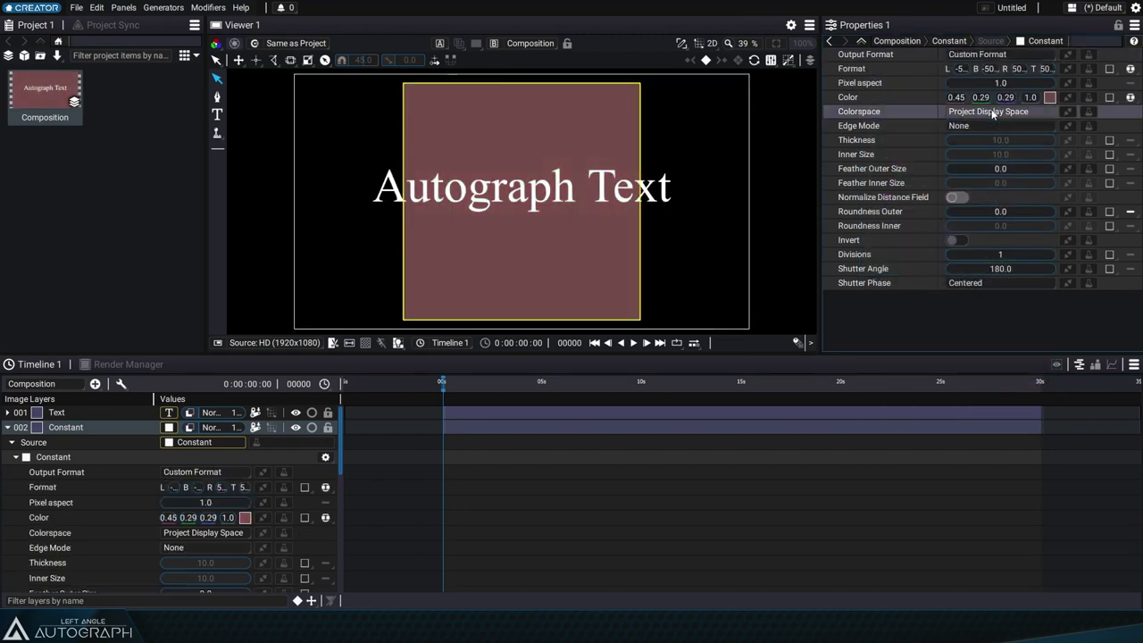
left_click(1067, 83)
left_click(1075, 311)
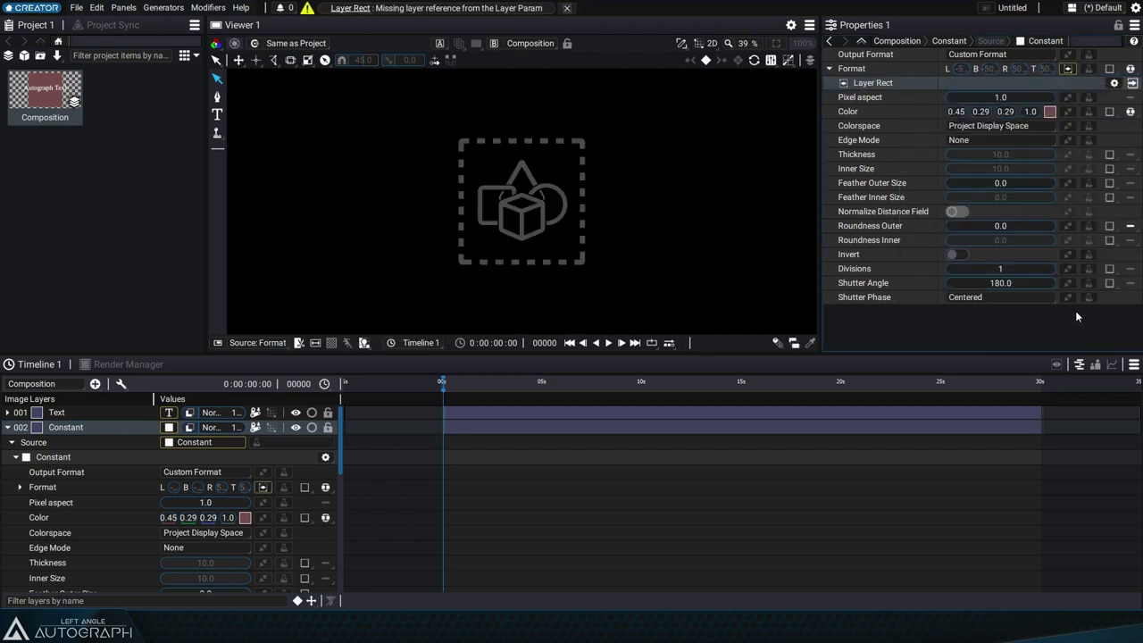
Step: Open the Layer Rect generator's settings and set its Layer Source to Layer Above
left_click(1131, 85)
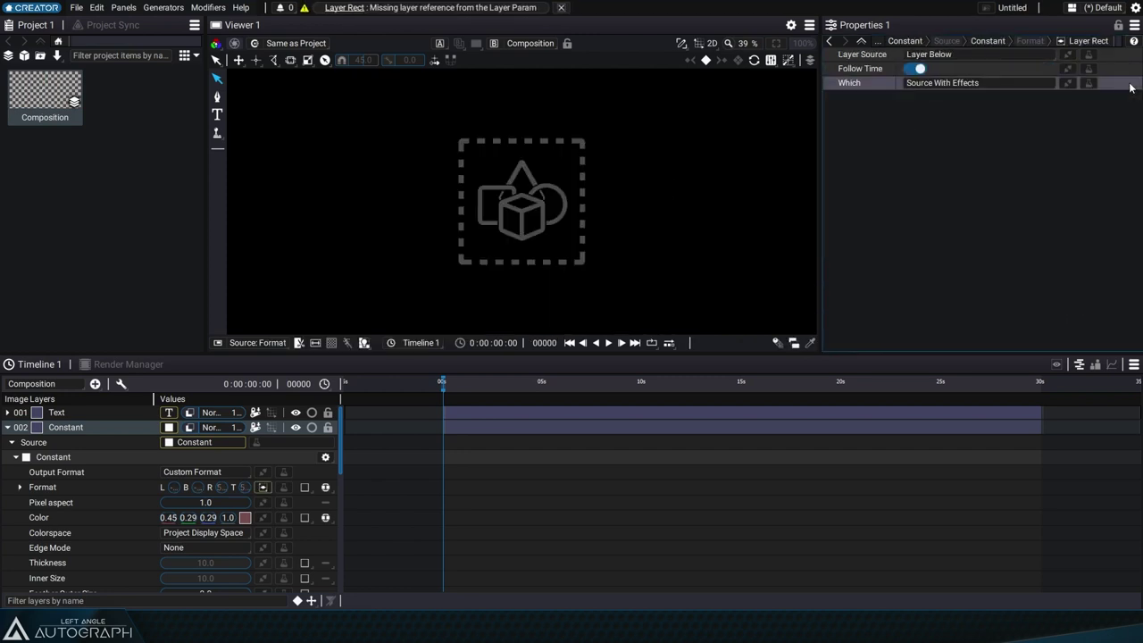
left_click(933, 54)
left_click(942, 100)
Step: Open the Text layer's source settings and replace its Source Text with "HELLO THERE"
left_click(256, 414)
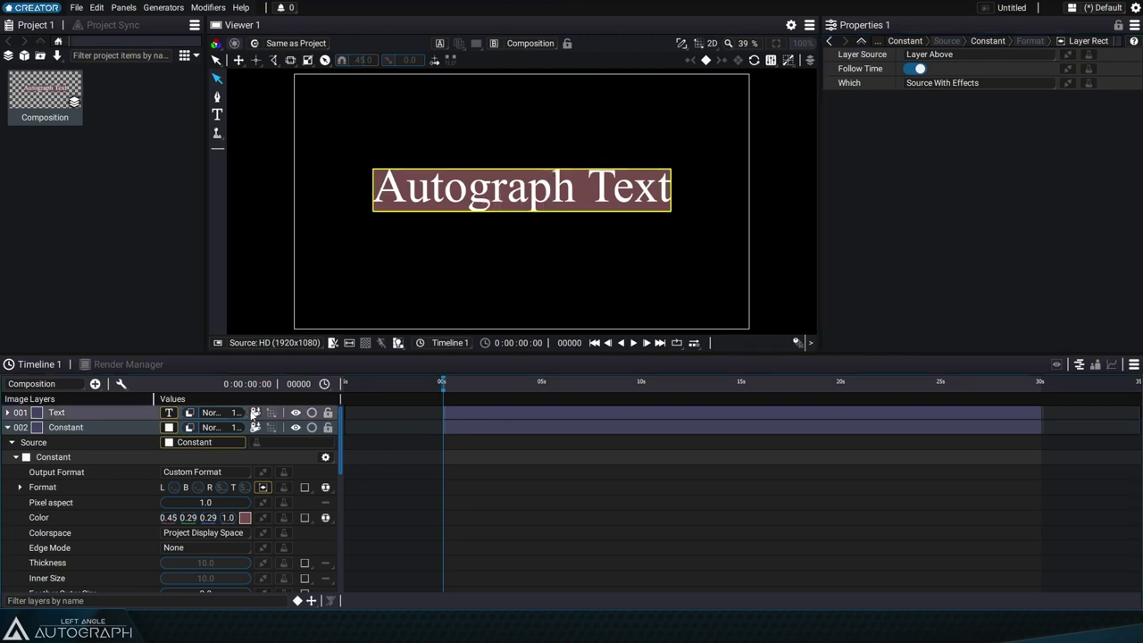
left_click(1004, 93)
type("HELLO THERE")
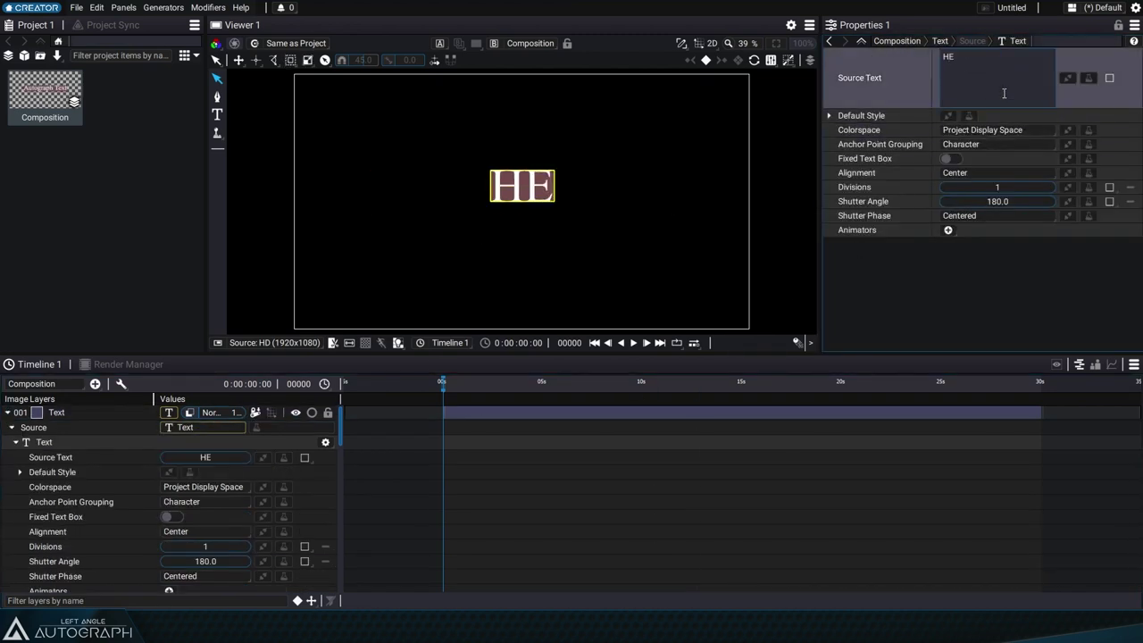